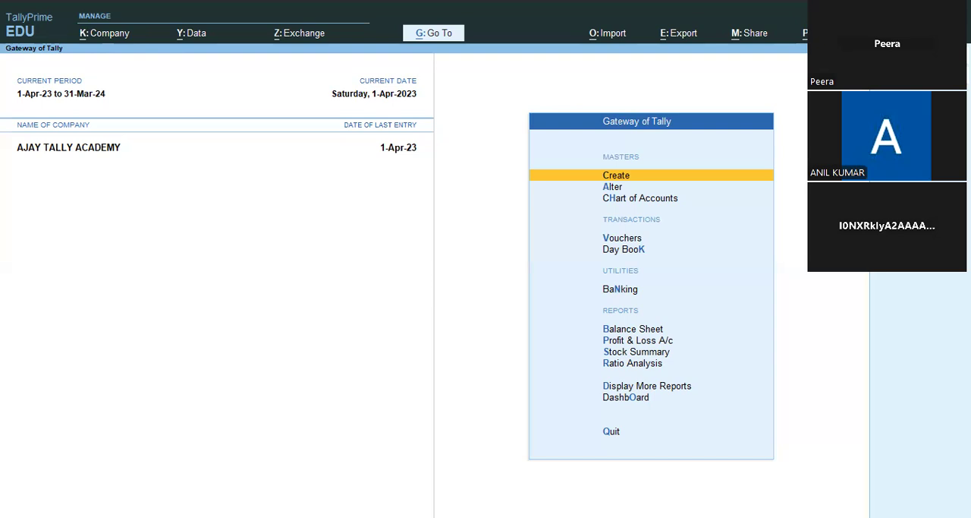
Step: Open the form for creating a new company
{"action": "mouse_move", "coordinate": [918, 75]}
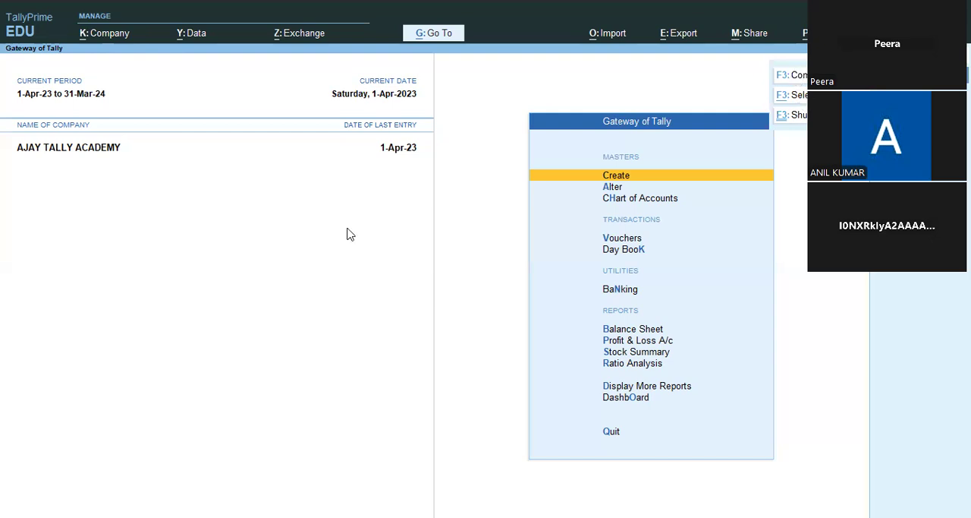
{"action": "left_click", "coordinate": [99, 43]}
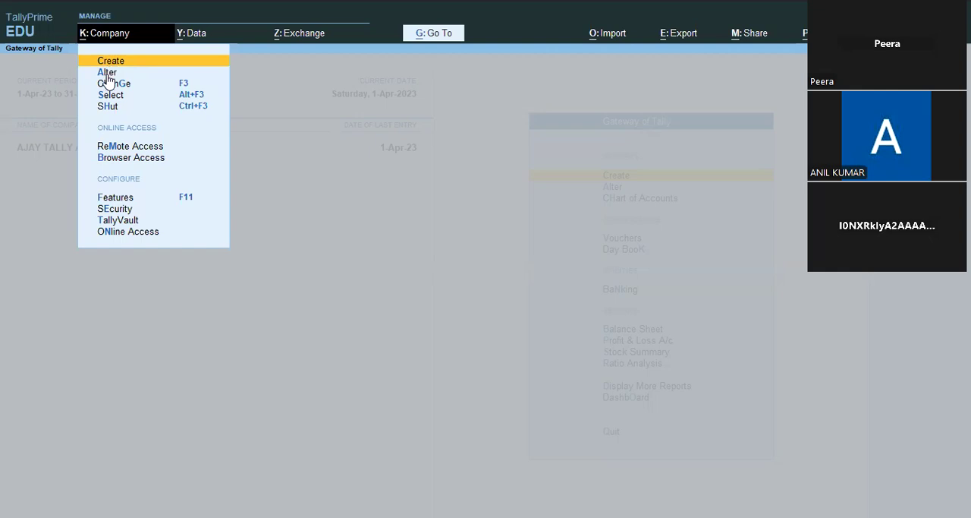
{"action": "key", "text": "Down"}
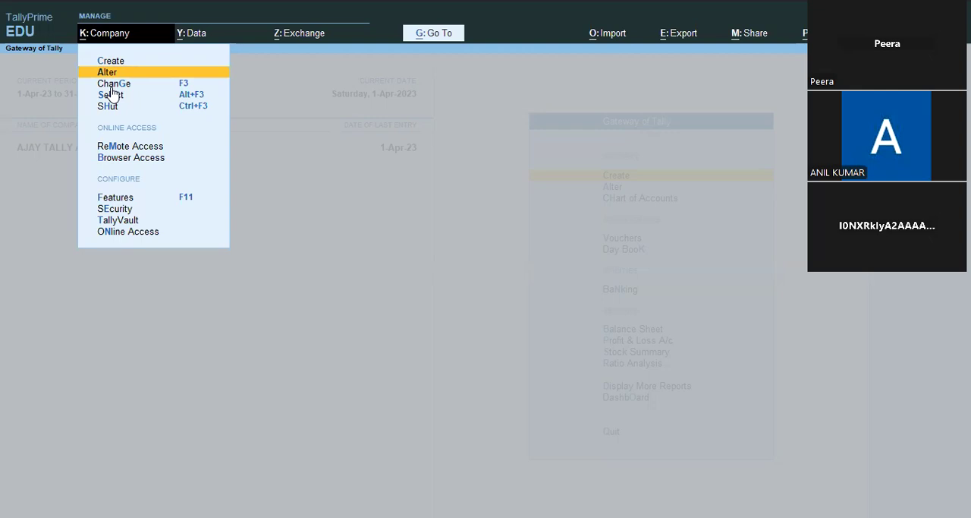
{"action": "key", "text": "Up"}
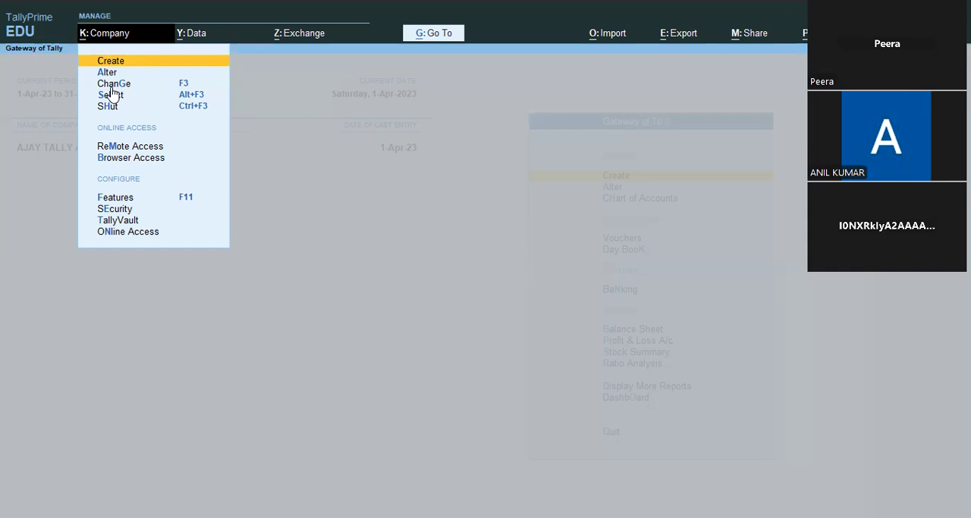
{"action": "key", "text": "Down"}
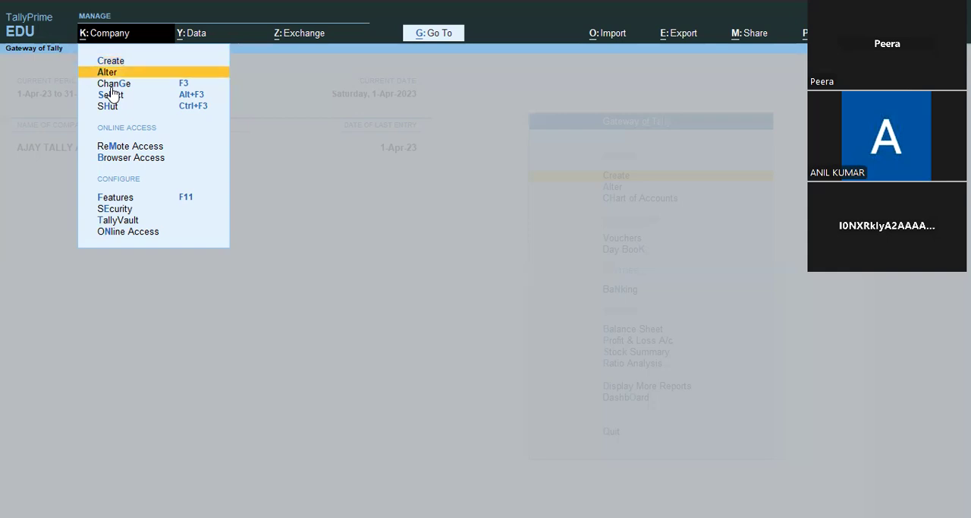
{"action": "key", "text": "Up"}
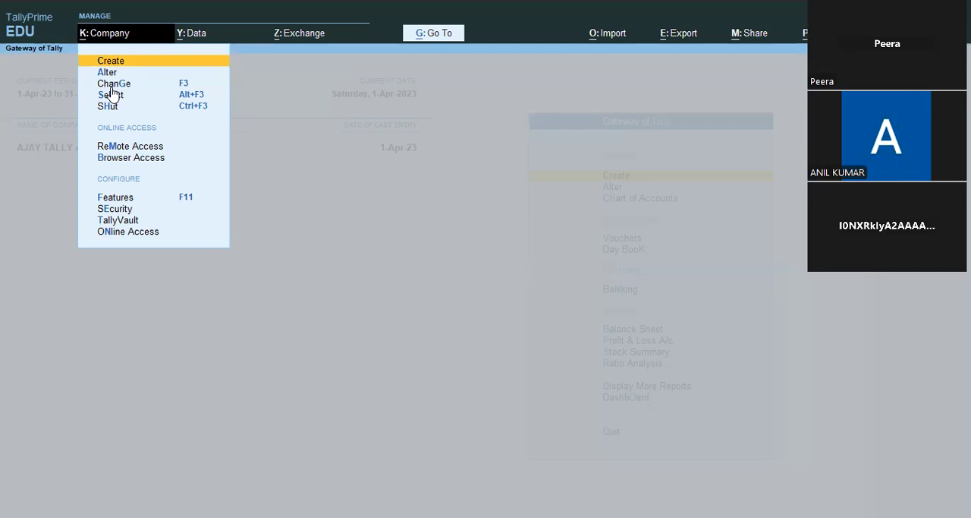
{"action": "key", "text": "Down"}
{"action": "key", "text": "Up"}
{"action": "left_click", "coordinate": [111, 87]}
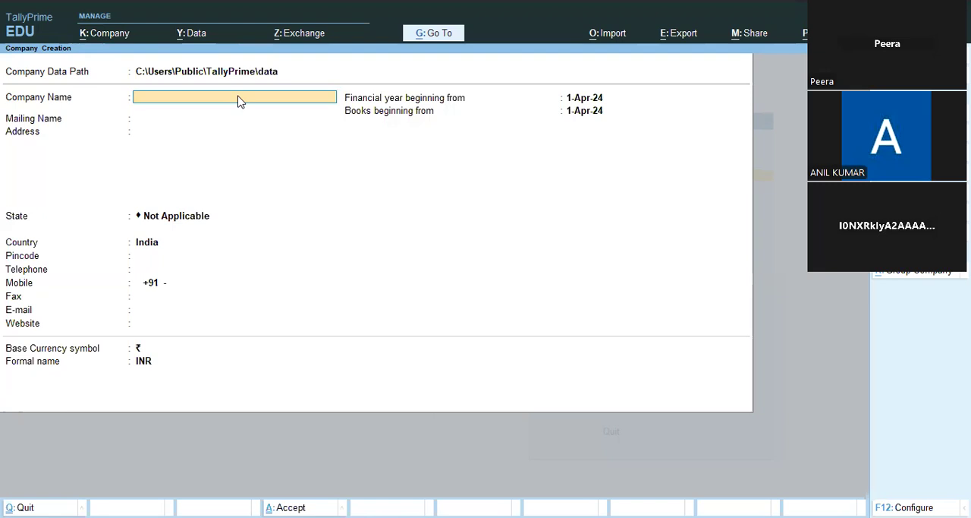
Step: Name the new company Abc Ltd and use the same text as its mailing name
{"action": "type", "text": "Abc Ltd"}
{"action": "key", "text": "Return"}
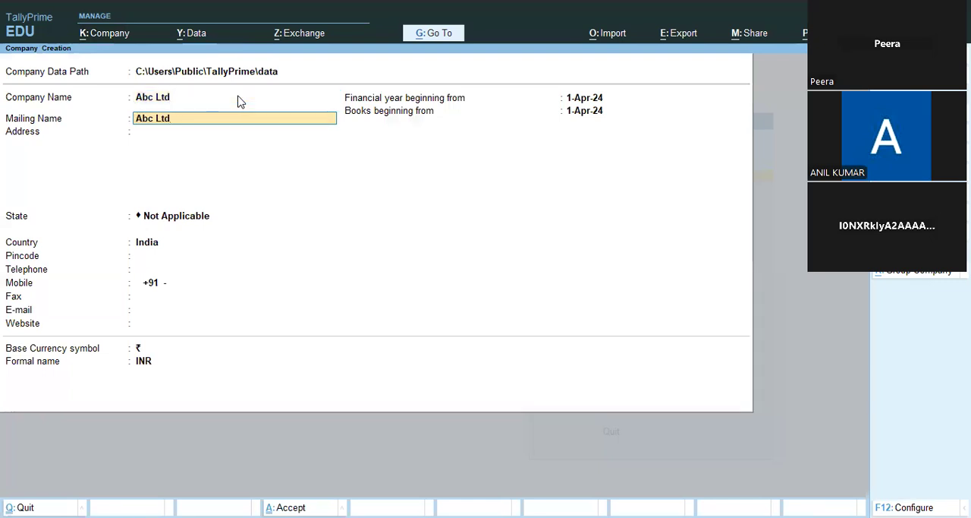
{"action": "key", "text": "Return"}
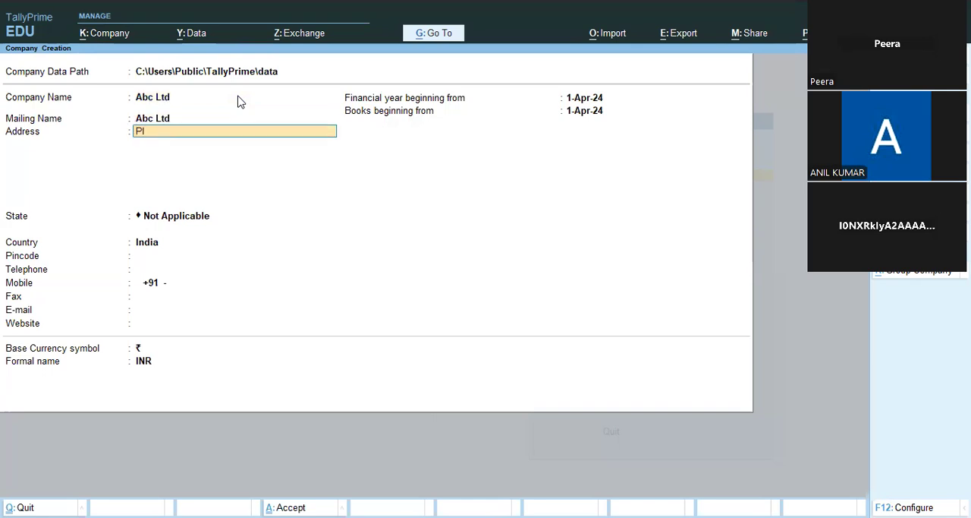
Step: Enter the company's address, with the plot number on the first line and the locality and city on the second
{"action": "key", "text": "Return"}
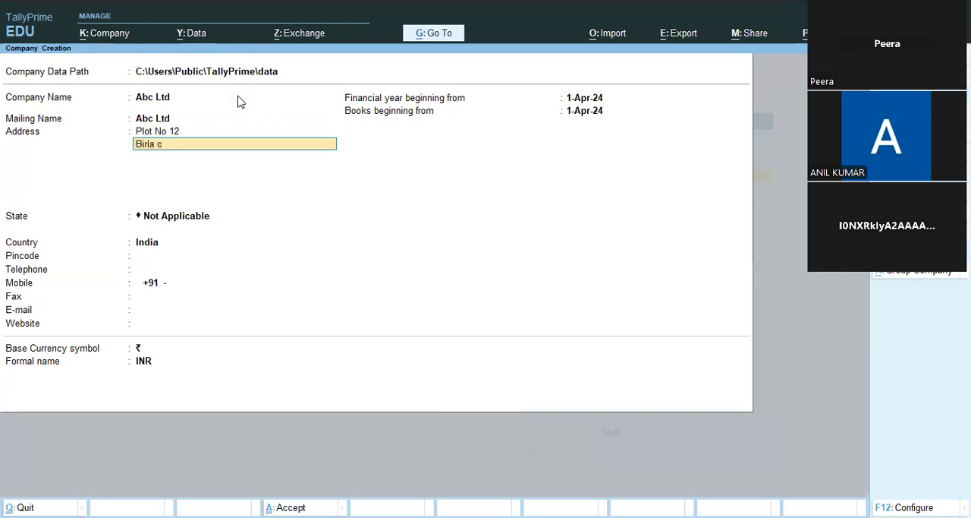
{"action": "key", "text": "Return"}
Step: Remove the city from the second address line and enter it on a third line of its own
{"action": "key", "text": "BackSpace"}
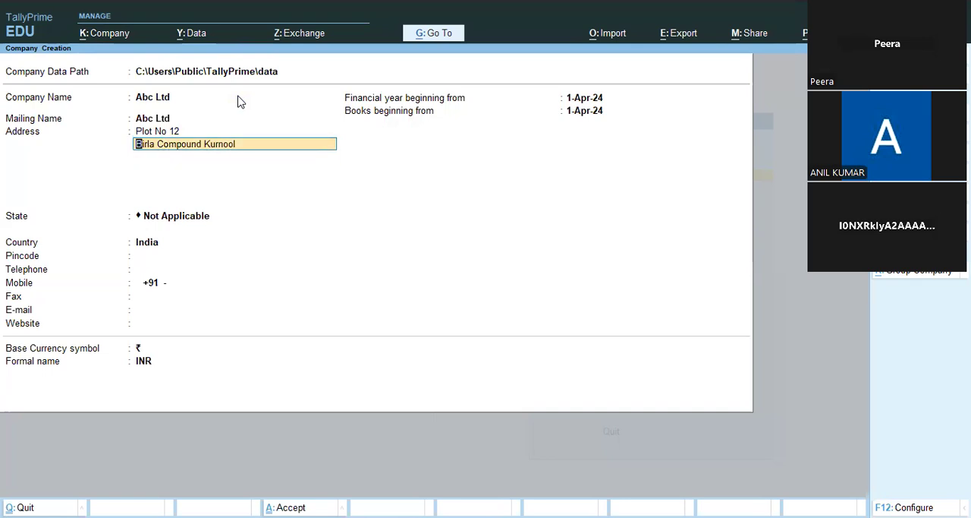
{"action": "key", "text": "BackSpace"}
{"action": "key", "text": "BackSpace"}
{"action": "key", "text": "BackSpace"}
{"action": "key", "text": "BackSpace"}
{"action": "key", "text": "BackSpace"}
{"action": "key", "text": "BackSpace"}
{"action": "key", "text": "Return"}
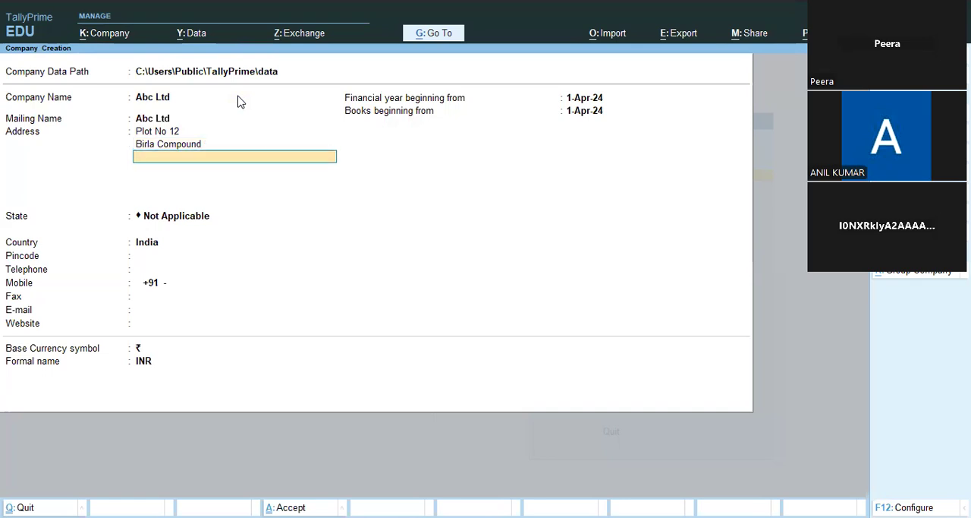
{"action": "type", "text": "Kurnool"}
{"action": "key", "text": "Return"}
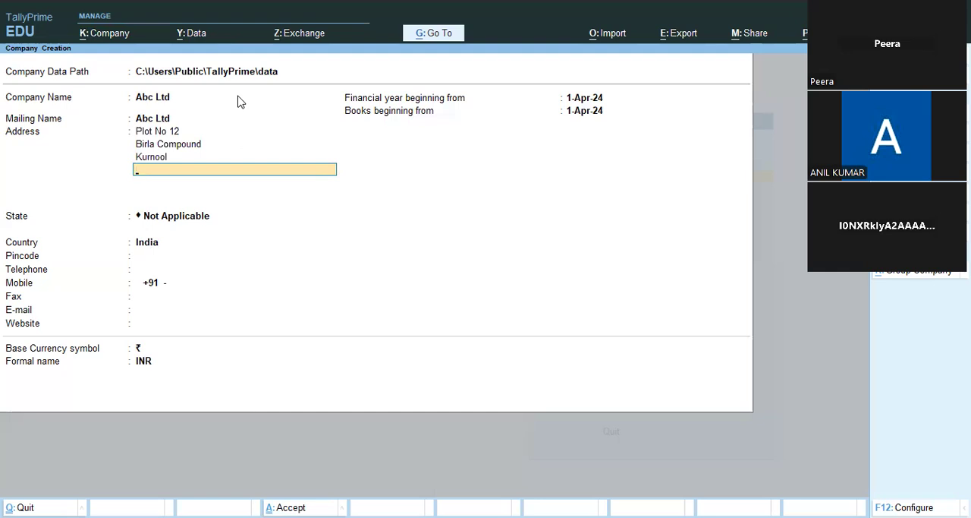
{"action": "left_click", "coordinate": [151, 133]}
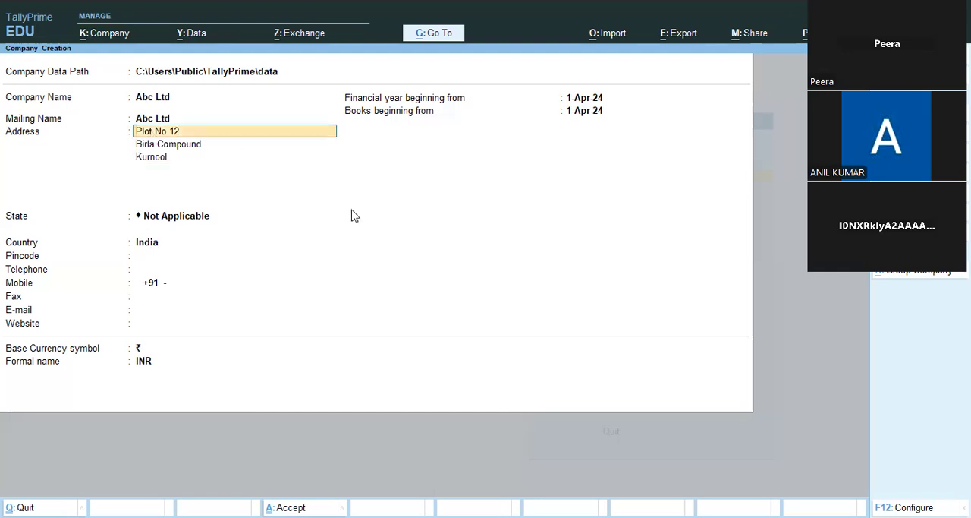
{"action": "key", "text": "Return"}
{"action": "key", "text": "Return"}
{"action": "key", "text": "Return"}
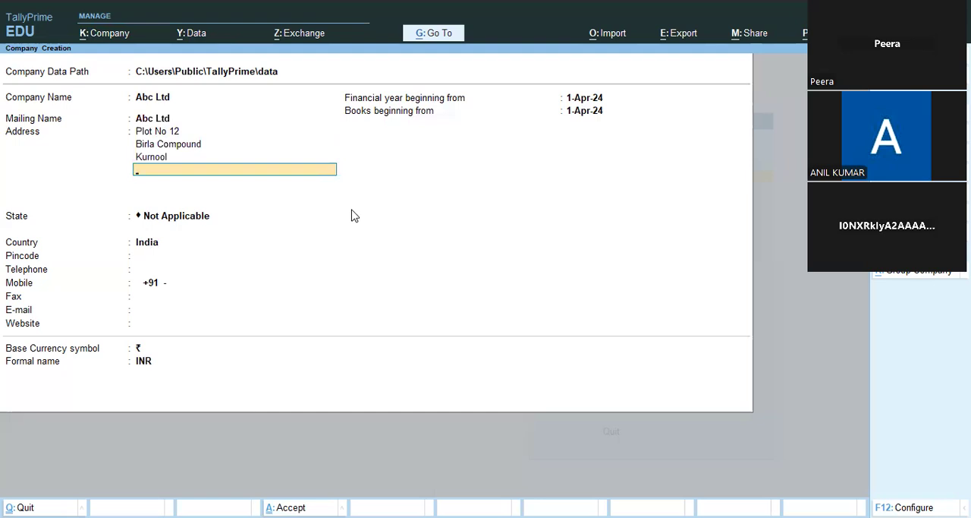
{"action": "key", "text": "Up"}
{"action": "key", "text": "Up"}
{"action": "key", "text": "Up"}
{"action": "key", "text": "Up"}
{"action": "key", "text": "Up"}
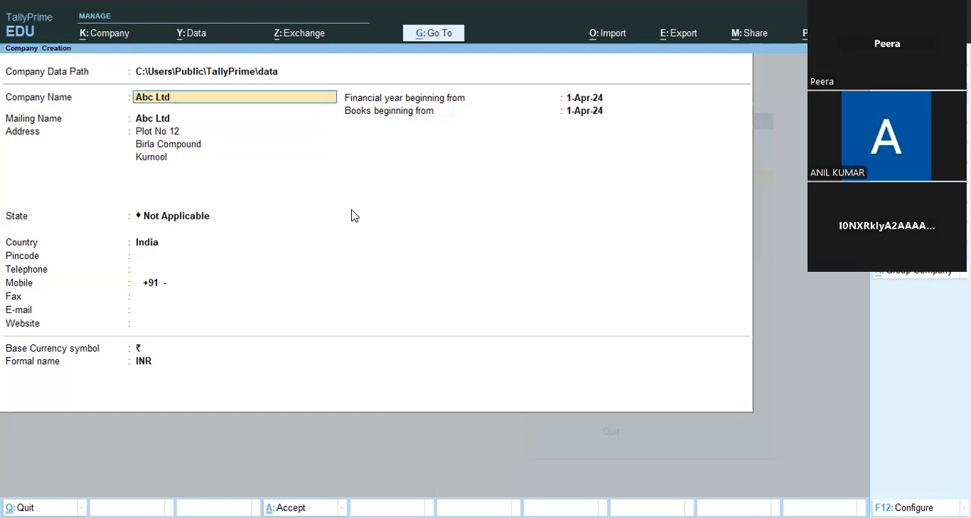
{"action": "key", "text": "Down"}
{"action": "key", "text": "Down"}
{"action": "key", "text": "Down"}
{"action": "key", "text": "Down"}
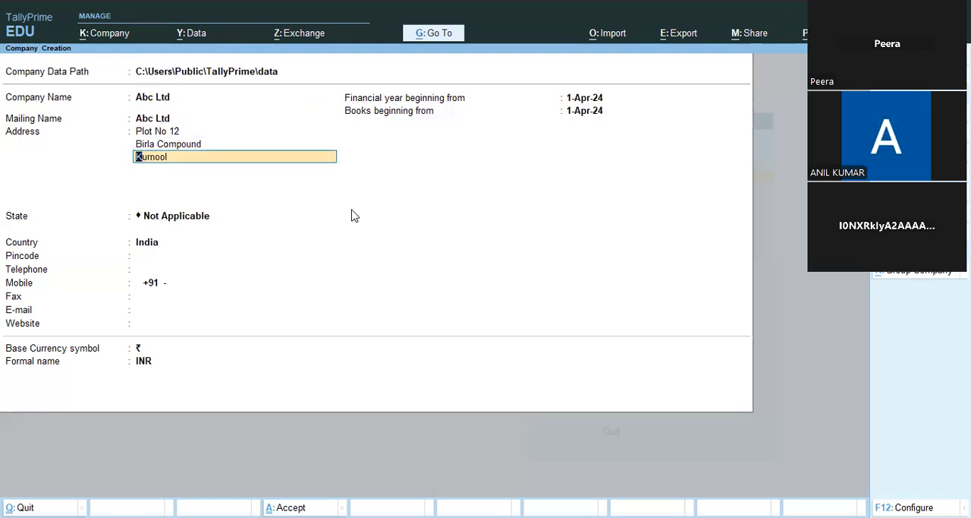
{"action": "key", "text": "Up"}
{"action": "key", "text": "Up"}
{"action": "key", "text": "Up"}
{"action": "key", "text": "Up"}
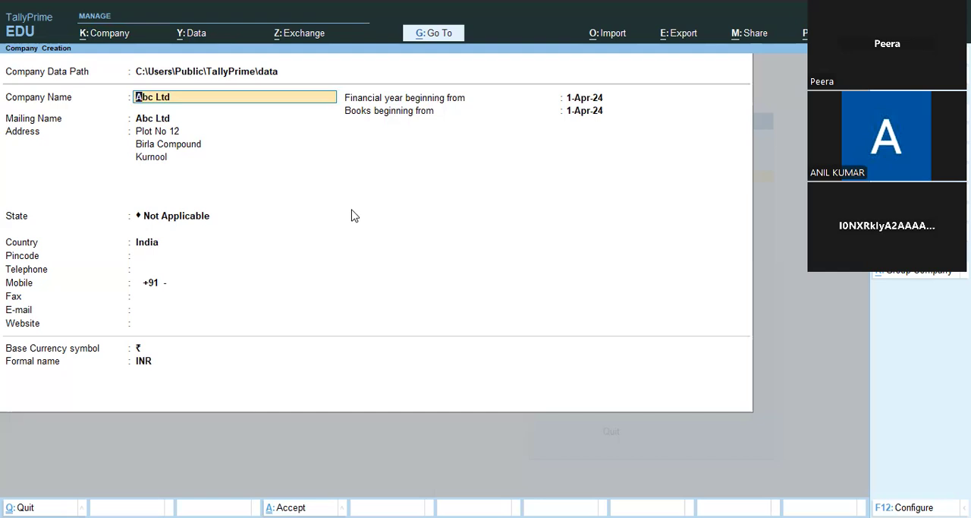
{"action": "key", "text": "Return"}
{"action": "key", "text": "Return"}
{"action": "key", "text": "Return"}
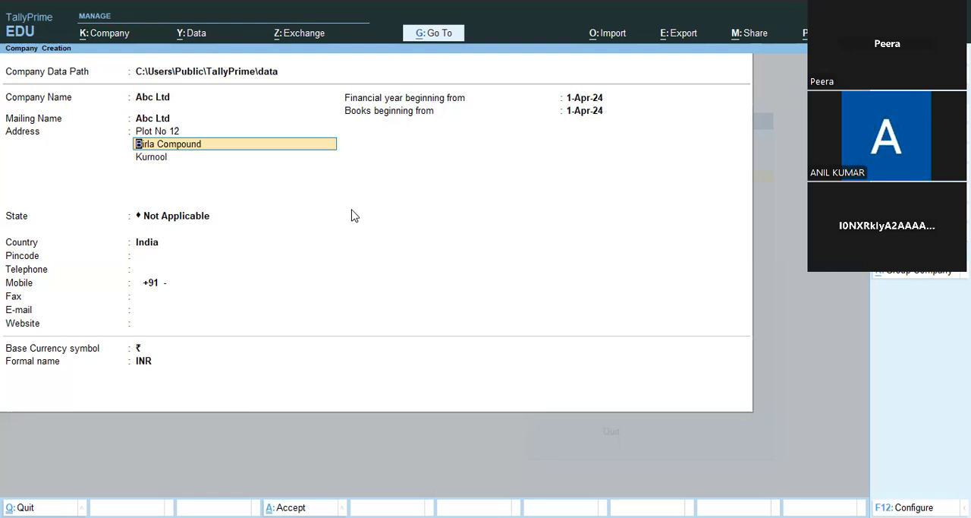
{"action": "key", "text": "Return"}
Step: Finish the address and set the company's state to Andhra Pradesh
{"action": "key", "text": "Return"}
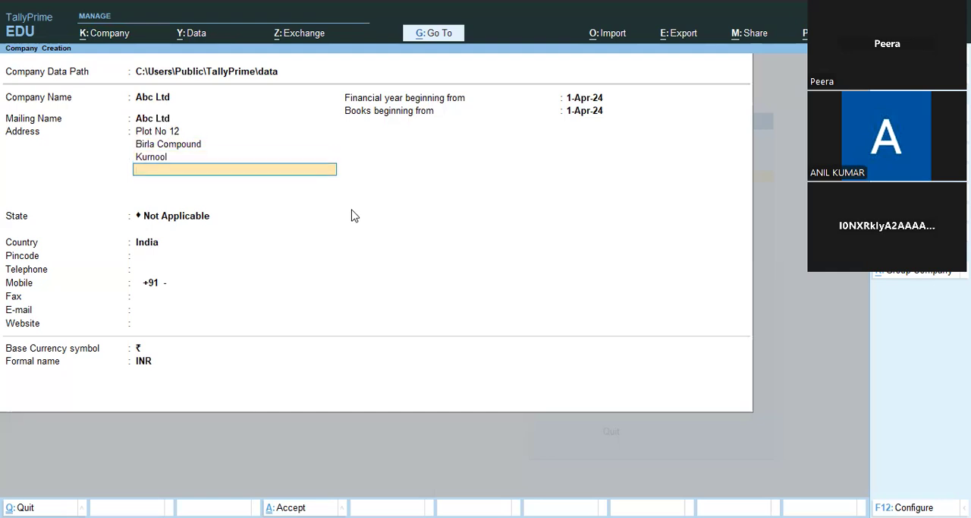
{"action": "key", "text": "Return"}
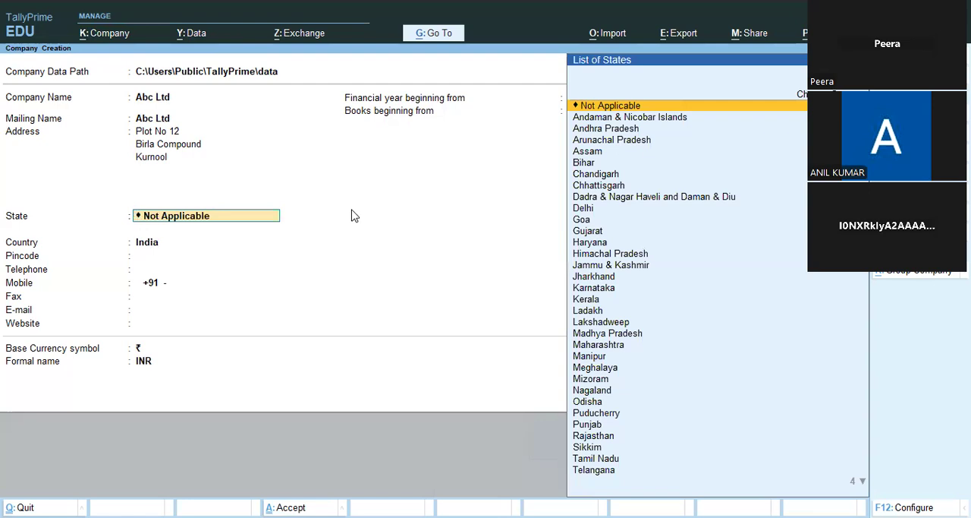
{"action": "key", "text": "Down"}
{"action": "key", "text": "Down"}
{"action": "key", "text": "Down"}
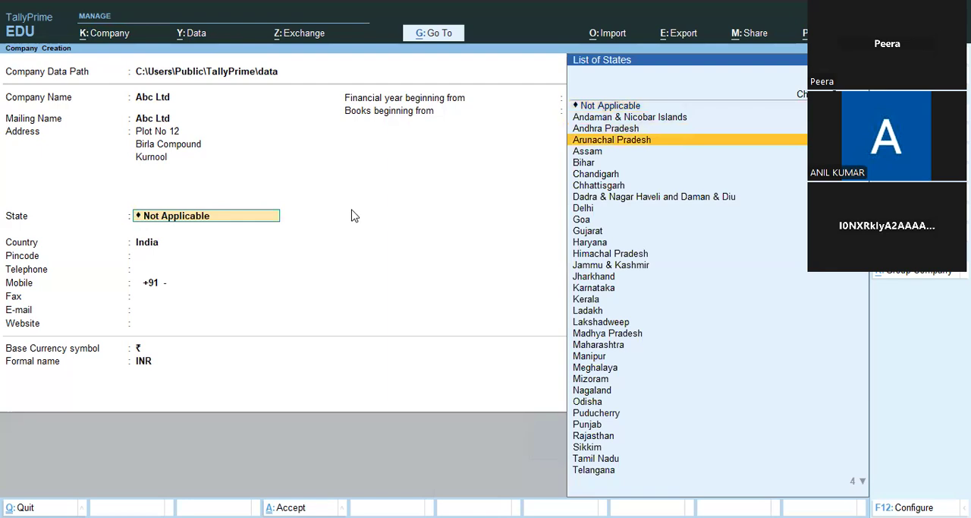
{"action": "key", "text": "Up"}
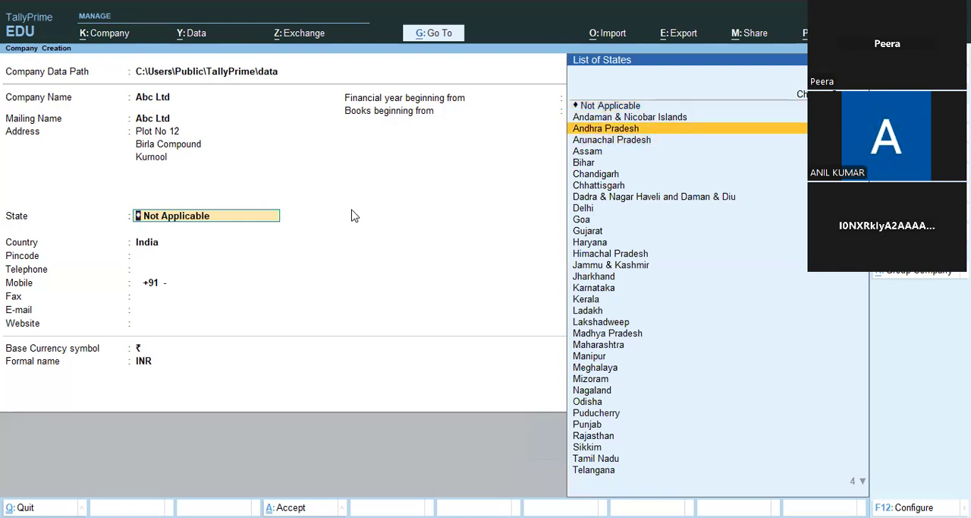
{"action": "key", "text": "Return"}
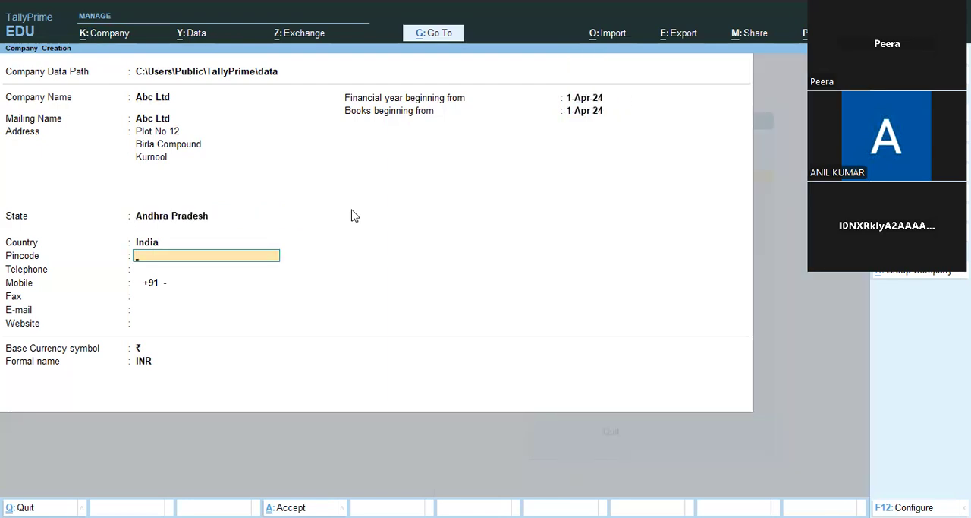
Step: Enter the company's pincode, telephone number and mobile number, leaving the fax, e-mail and website blank
{"action": "type", "text": "518002"}
{"action": "key", "text": "Return"}
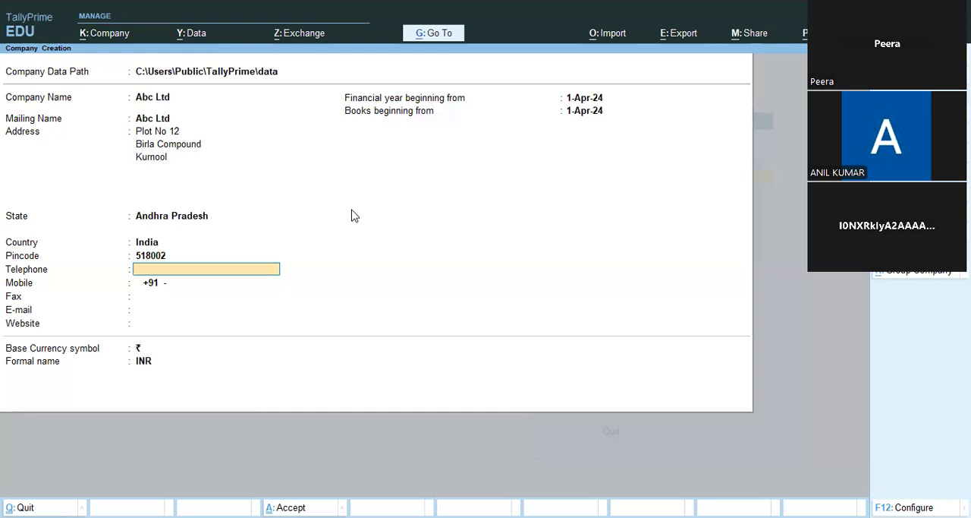
{"action": "type", "text": "08518-"}
{"action": "type", "text": "222222"}
{"action": "key", "text": "Return"}
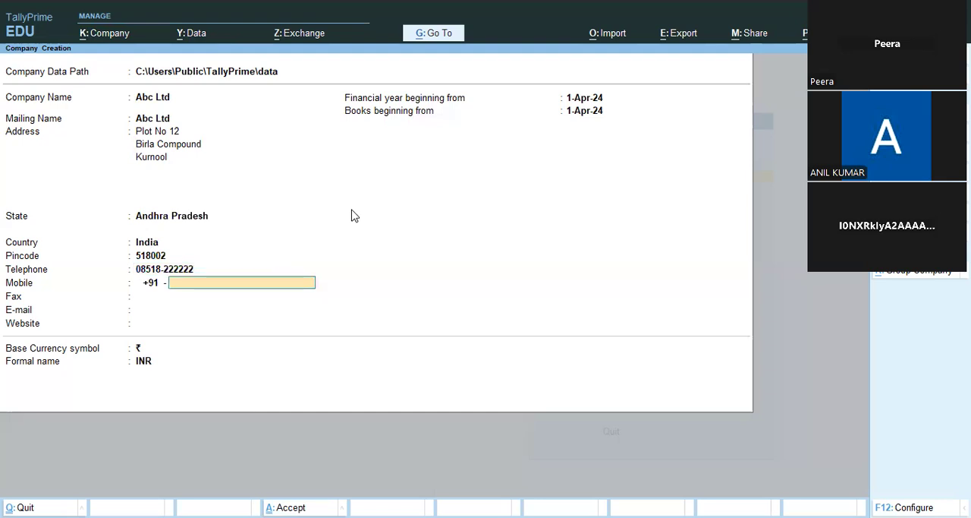
{"action": "type", "text": "9999999999"}
{"action": "key", "text": "Return"}
{"action": "key", "text": "Return"}
{"action": "key", "text": "Return"}
{"action": "key", "text": "Return"}
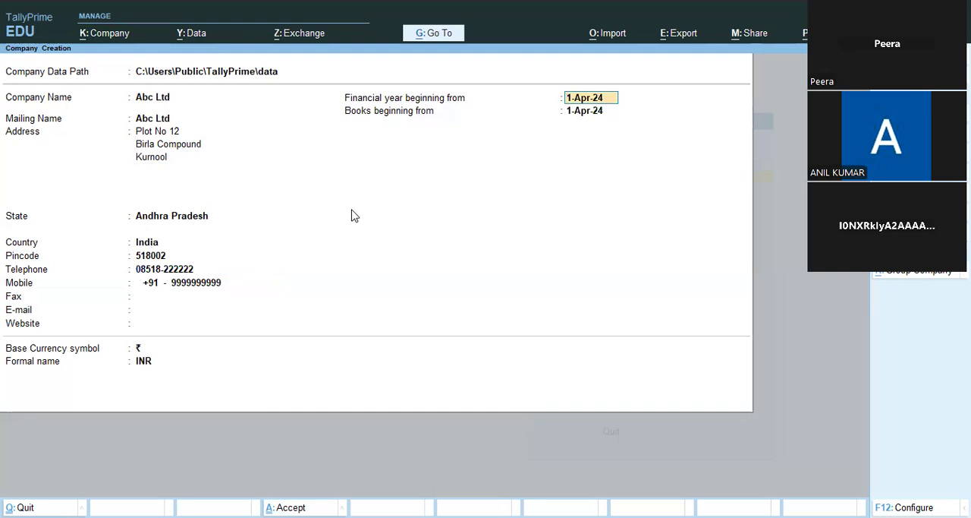
Step: Accept 1-Apr-24 as the financial year and books start, keep ₹ and INR as the currency, and save the company
{"action": "key", "text": "Return"}
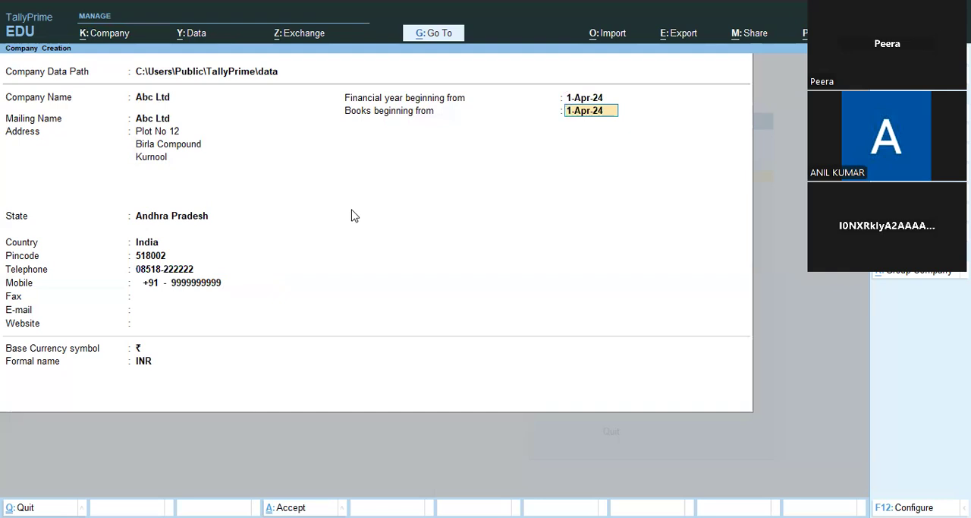
{"action": "key", "text": "Return"}
{"action": "key", "text": "Return"}
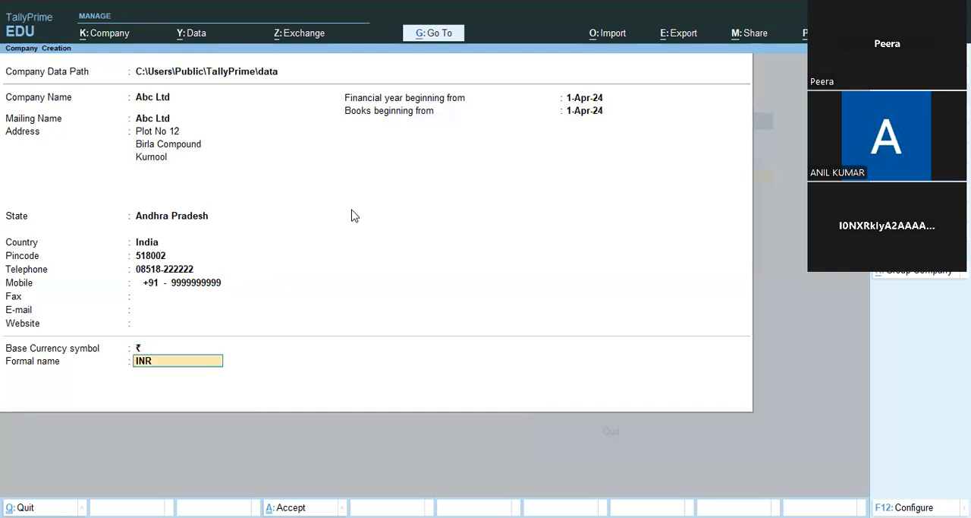
{"action": "key", "text": "Return"}
{"action": "key", "text": "Return"}
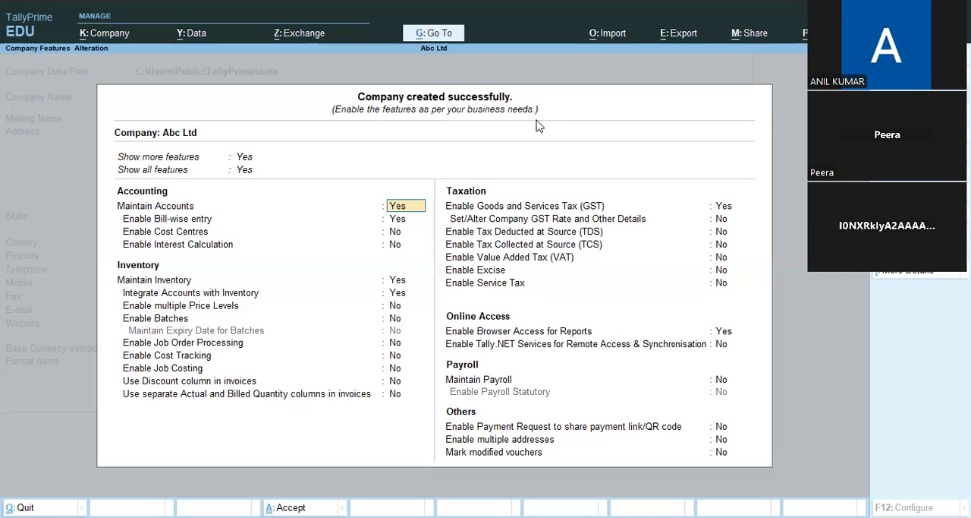
Step: Keep Maintain Accounts enabled and set bill-wise entry, cost centres, interest calculation and Maintain Inventory to No
{"action": "key", "text": "Return"}
{"action": "type", "text": "n"}
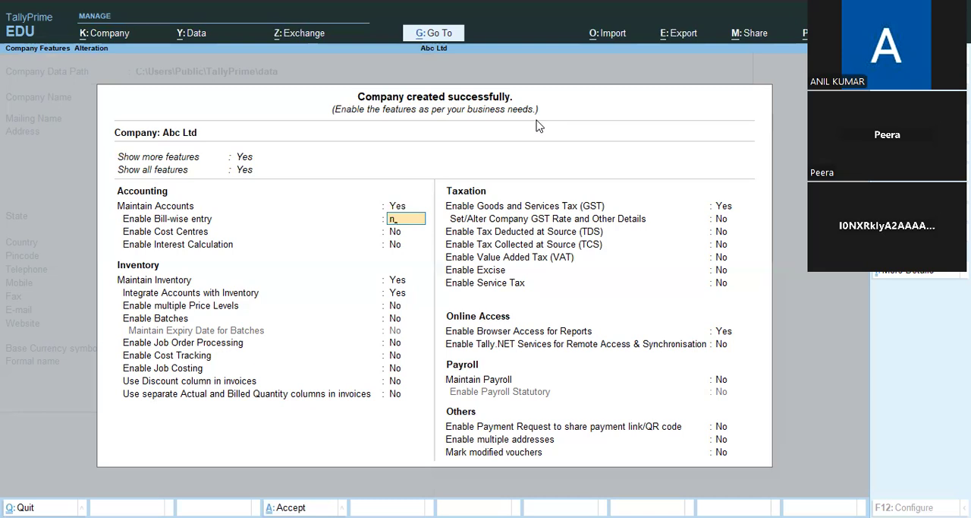
{"action": "key", "text": "Return"}
{"action": "type", "text": "n"}
{"action": "key", "text": "Return"}
{"action": "type", "text": "n"}
{"action": "key", "text": "Return"}
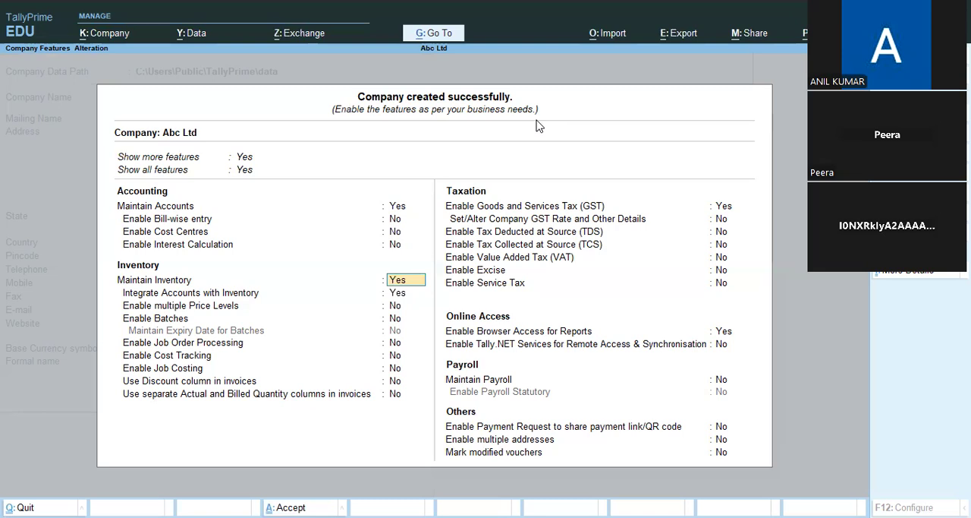
{"action": "type", "text": "n"}
{"action": "key", "text": "Return"}
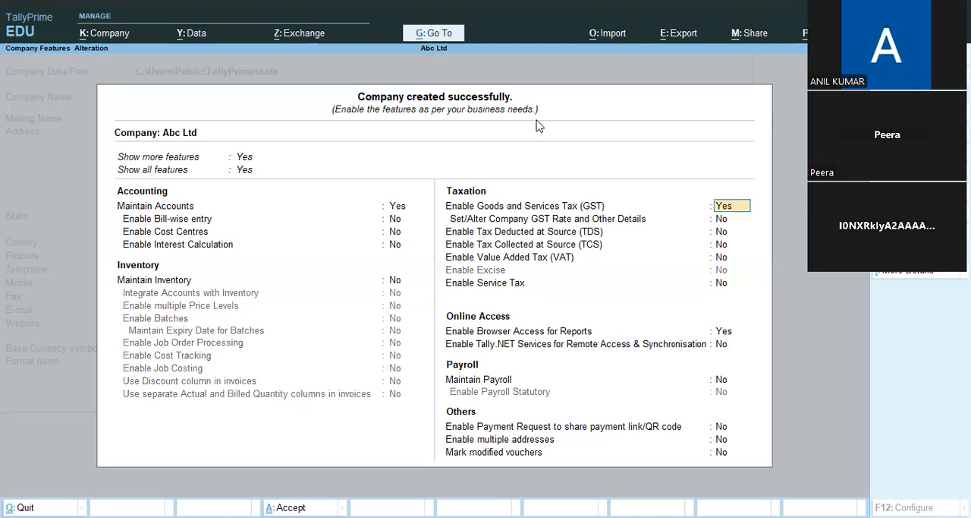
Step: Set Goods and Services Tax (GST) and browser access for reports to No, leaving the tax options between them as they are
{"action": "type", "text": "n"}
{"action": "key", "text": "Return"}
{"action": "key", "text": "Return"}
{"action": "key", "text": "Return"}
{"action": "key", "text": "Return"}
{"action": "key", "text": "Return"}
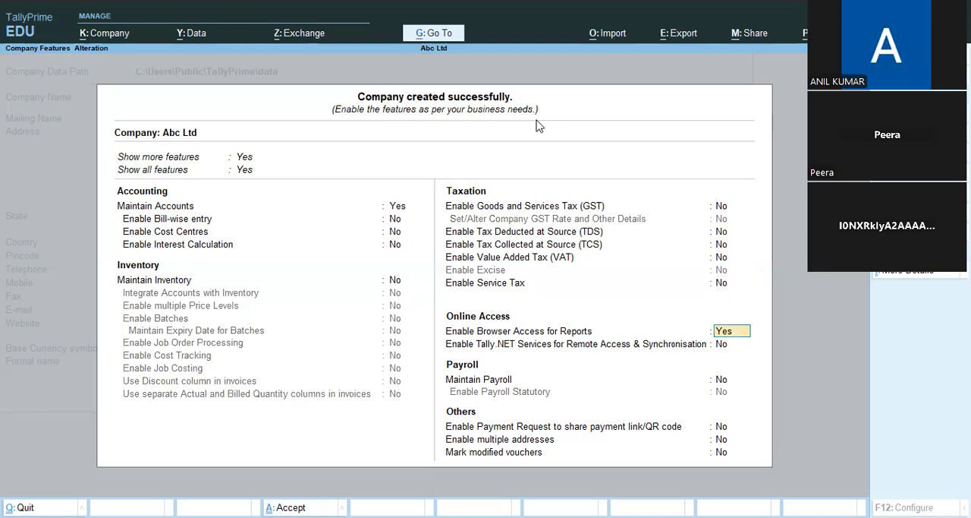
{"action": "type", "text": "n"}
{"action": "key", "text": "Return"}
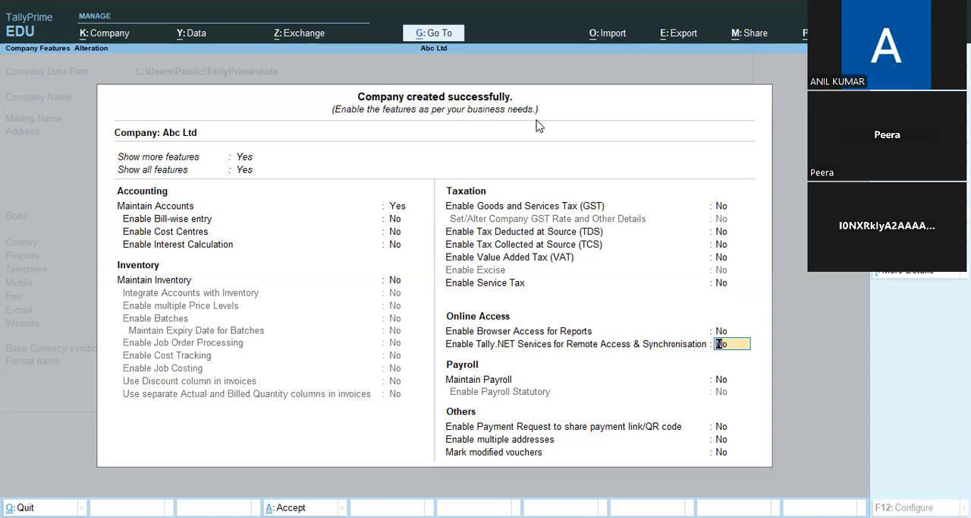
Step: Save the company features and set the current period to 1-Apr-24 to 31-Mar-25
{"action": "key", "text": "ctrl+a"}
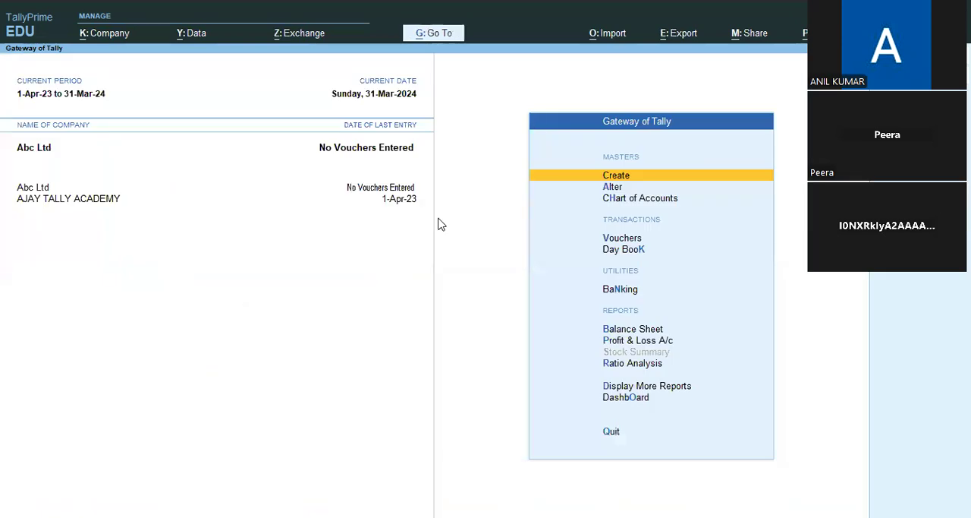
{"action": "left_click", "coordinate": [87, 100]}
{"action": "type", "text": "a24"}
{"action": "key", "text": "Return"}
{"action": "type", "text": "m25"}
{"action": "key", "text": "Return"}
Step: Open voucher entry for Abc Ltd and switch to a Receipt voucher
{"action": "key", "text": "Down"}
{"action": "key", "text": "Down"}
{"action": "key", "text": "Down"}
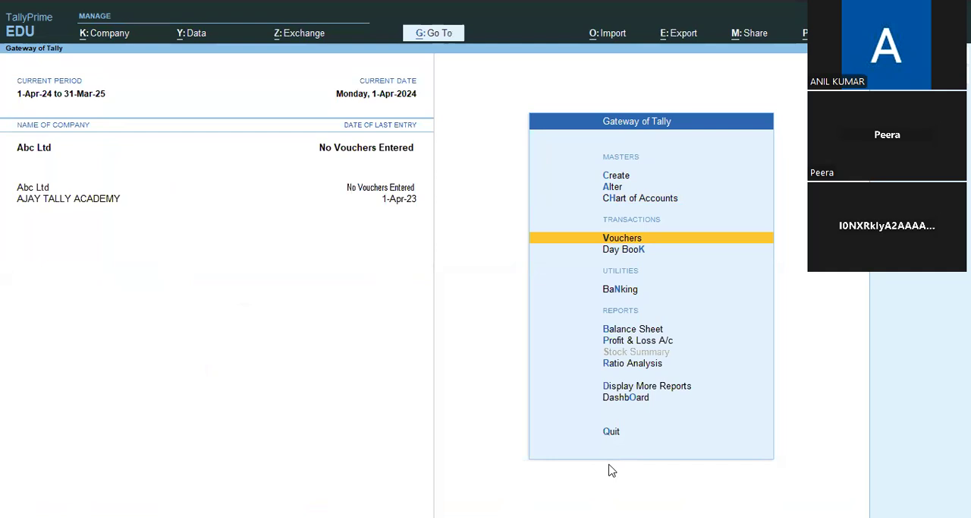
{"action": "key", "text": "Return"}
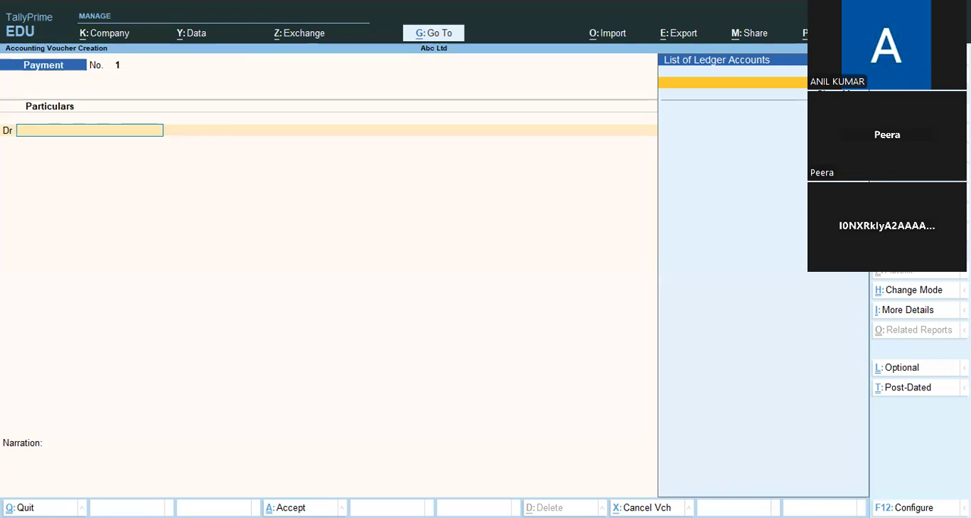
{"action": "key", "text": "F6"}
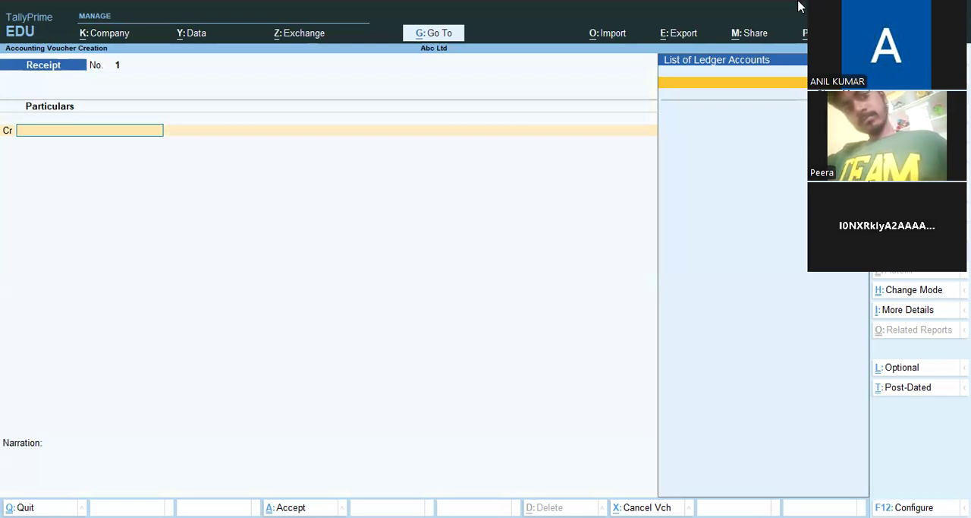
Step: View the Payment and Contra voucher screens and return to the Receipt voucher
{"action": "left_click", "coordinate": [792, 355]}
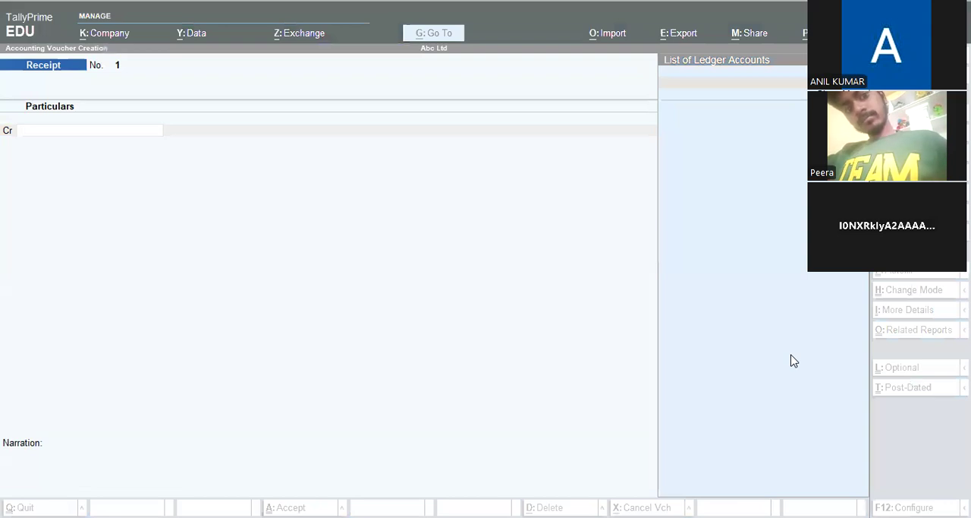
{"action": "left_click", "coordinate": [595, 340]}
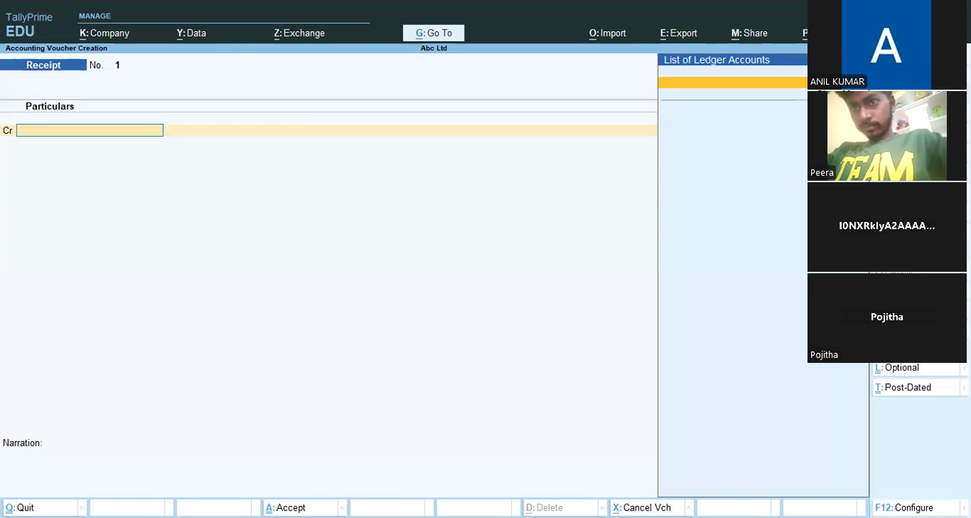
{"action": "key", "text": "F5"}
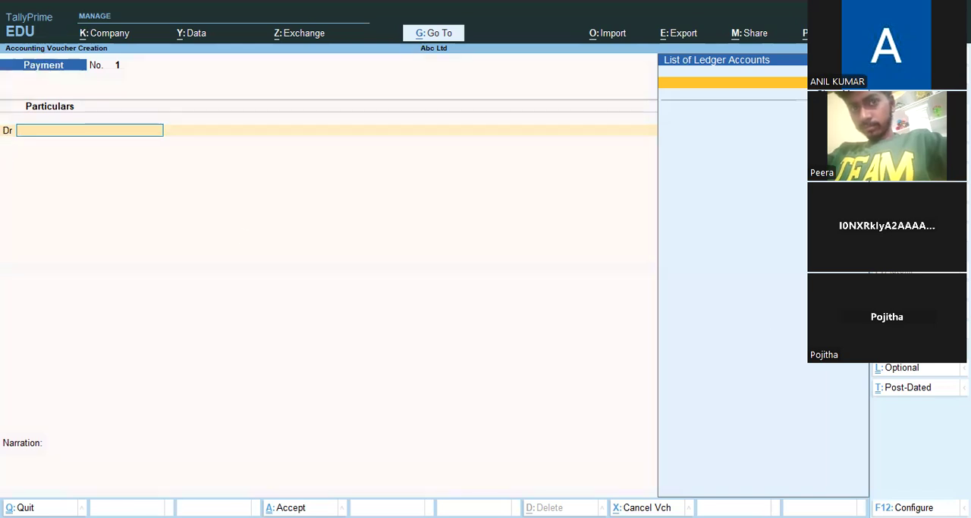
{"action": "key", "text": "F4"}
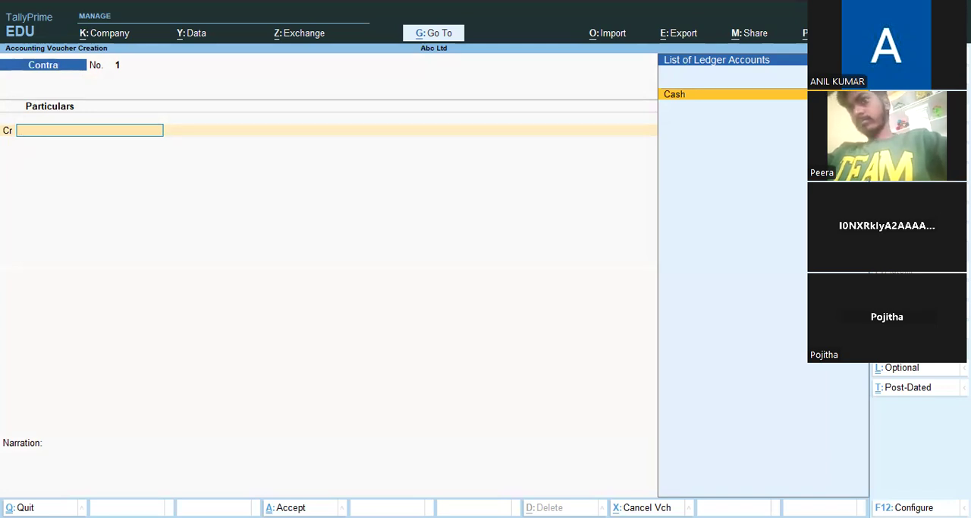
{"action": "key", "text": "F6"}
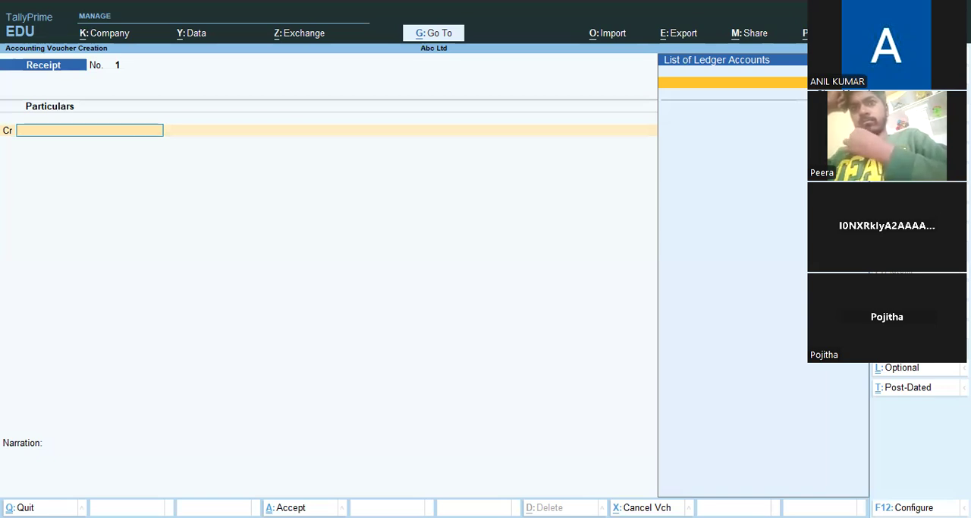
Step: Start a new ledger from the receipt voucher, name it Capital and leave the alias blank
{"action": "key", "text": "alt+c"}
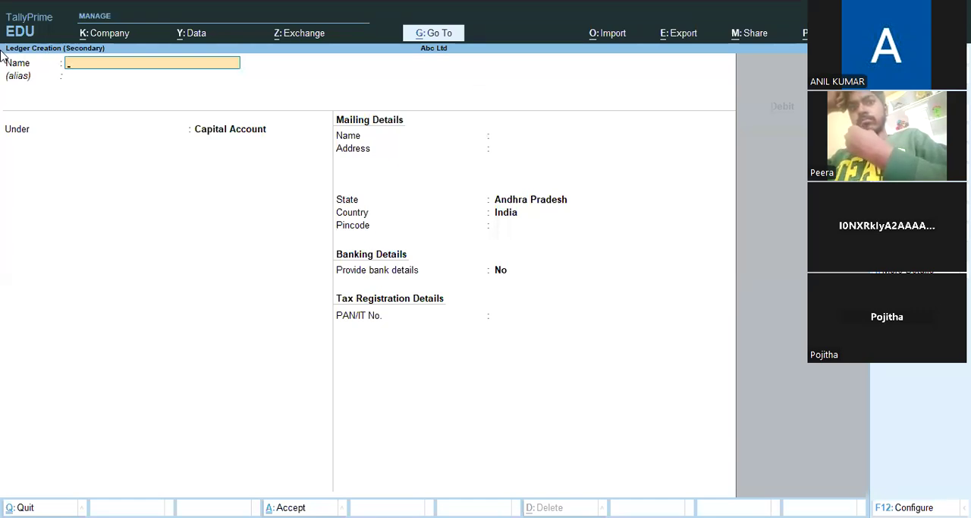
{"action": "type", "text": "C"}
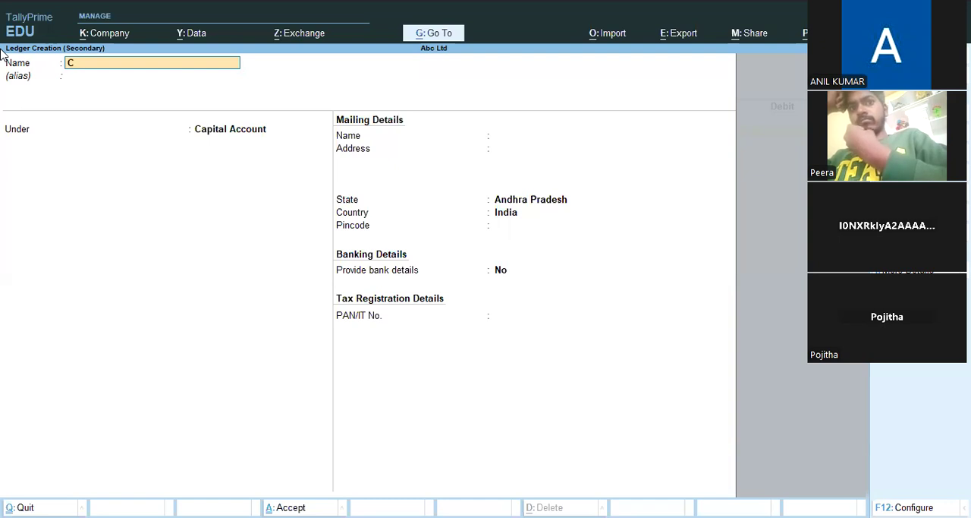
{"action": "type", "text": "apital"}
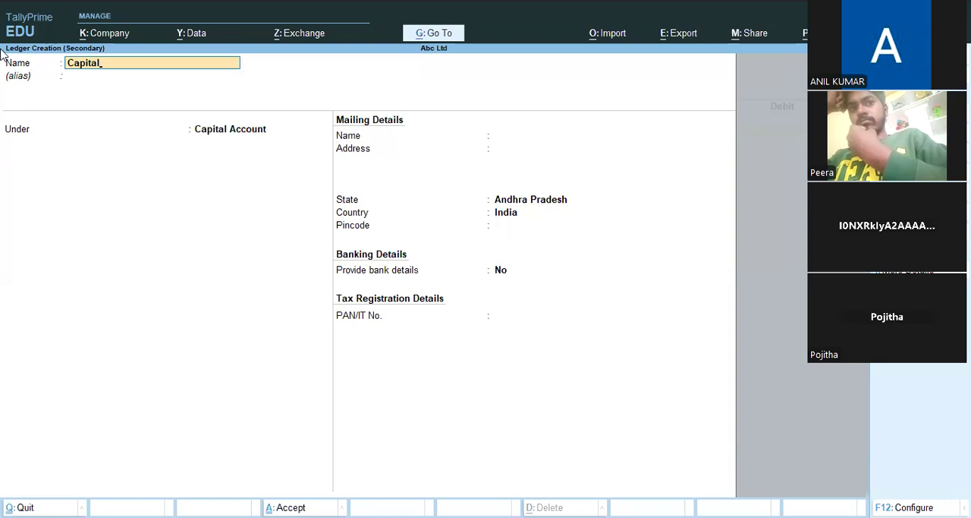
{"action": "key", "text": "Return"}
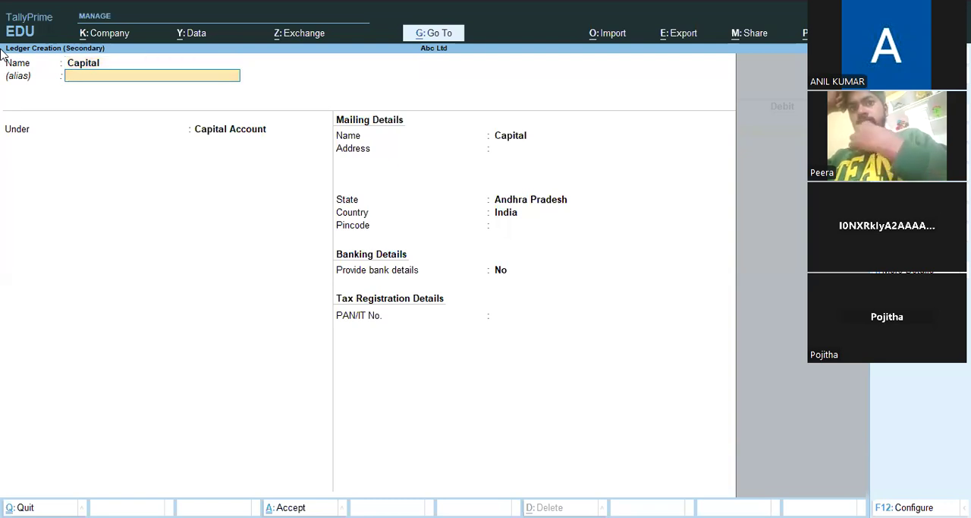
{"action": "key", "text": "Return"}
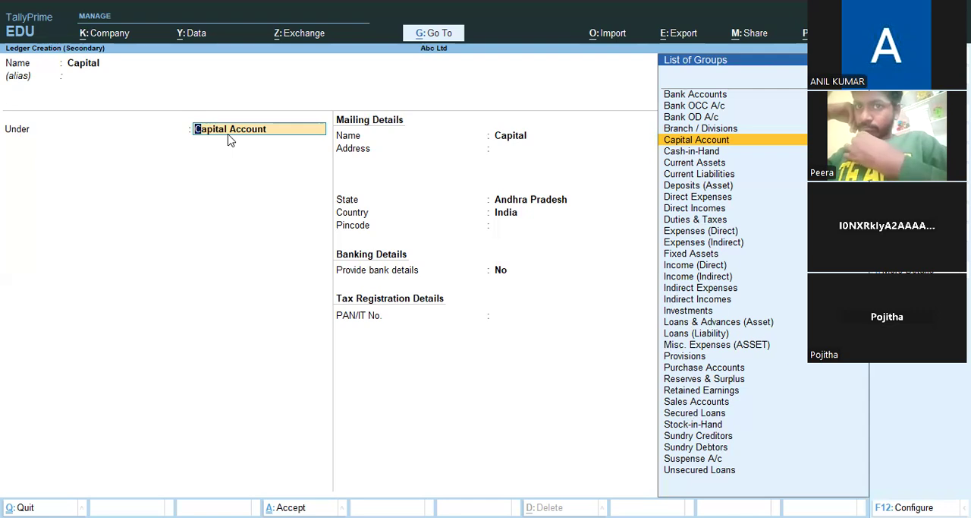
Step: Save the Capital ledger under Capital Account, keeping the default mailing details, bank details at No, and the PAN blank
{"action": "key", "text": "Return"}
{"action": "key", "text": "Return"}
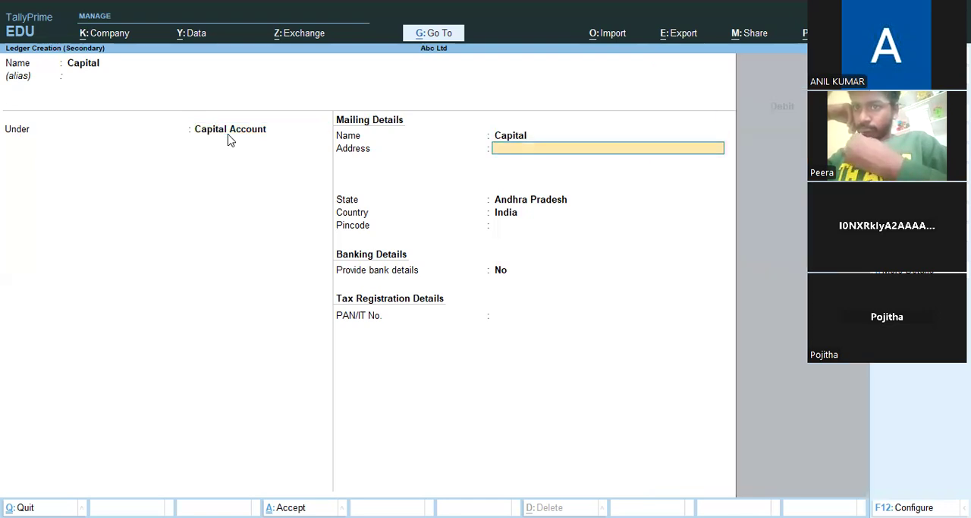
{"action": "key", "text": "Return"}
{"action": "key", "text": "Return"}
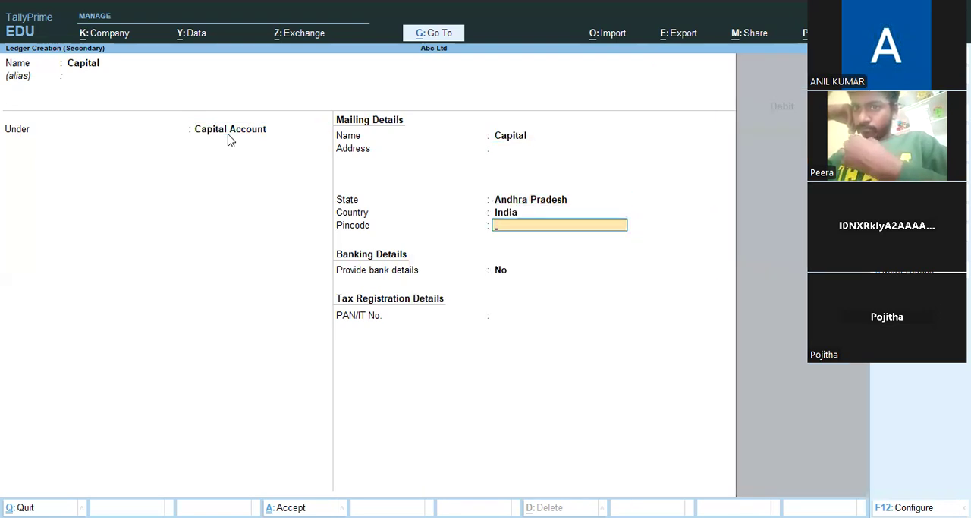
{"action": "key", "text": "Return"}
{"action": "key", "text": "Return"}
{"action": "key", "text": "Return"}
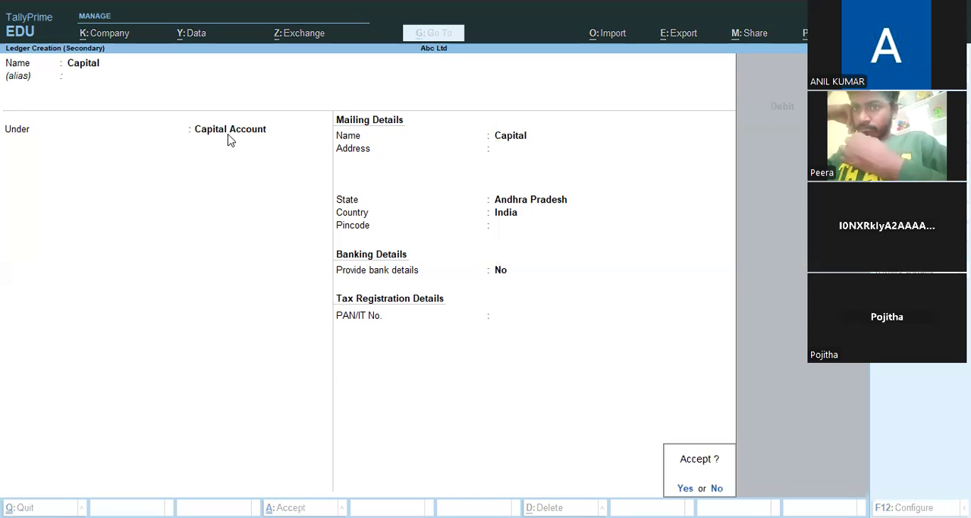
{"action": "key", "text": "Return"}
{"action": "key", "text": "Return"}
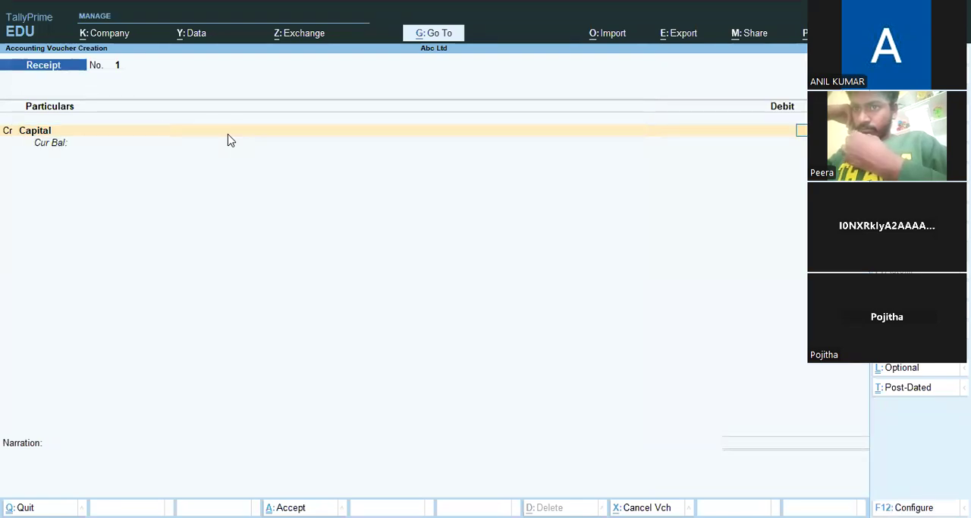
Step: Record the receipt by crediting Capital with 1,00,000 and debiting Cash for the same amount, and save it without a narration
{"action": "key", "text": "Return"}
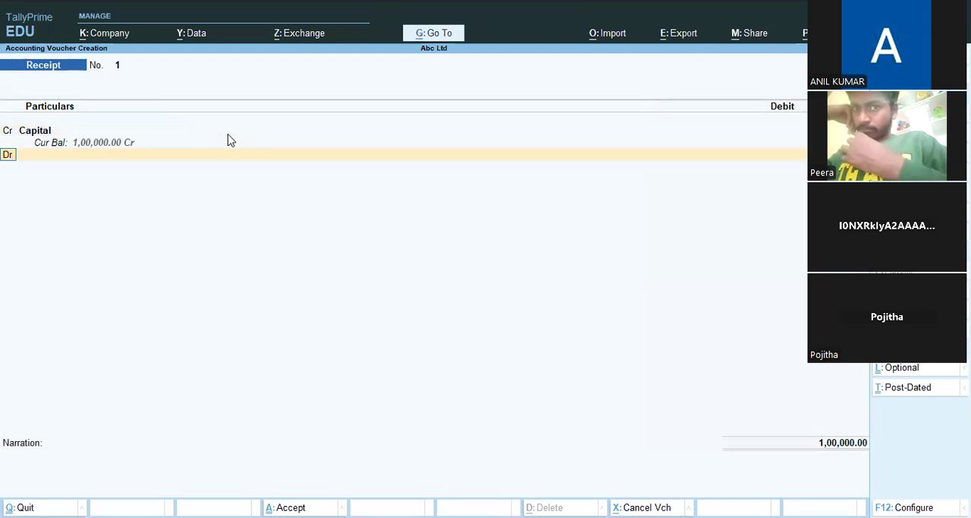
{"action": "key", "text": "Return"}
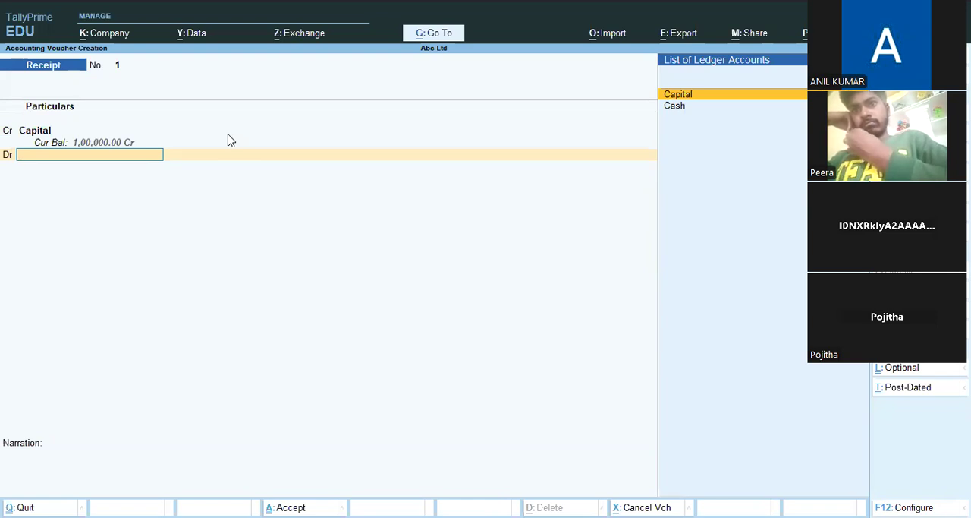
{"action": "key", "text": "Down"}
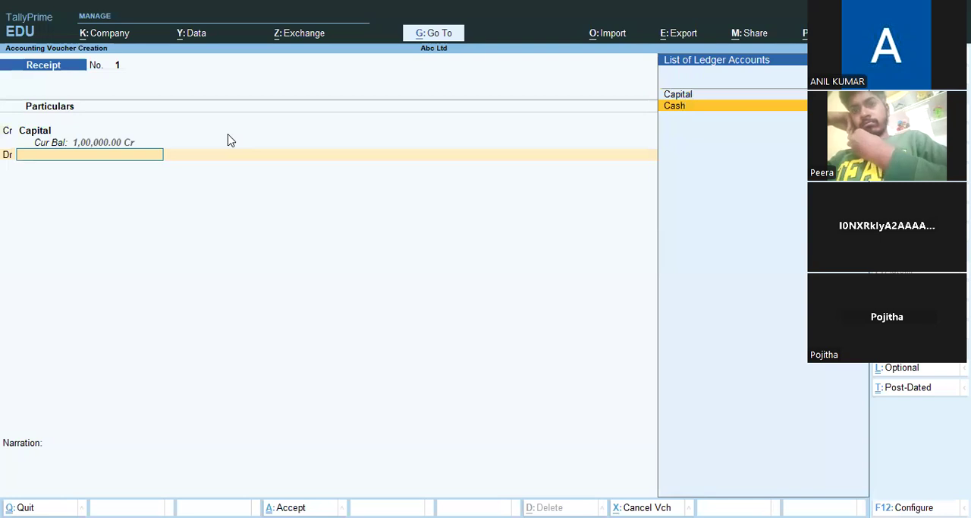
{"action": "key", "text": "Return"}
{"action": "key", "text": "Return"}
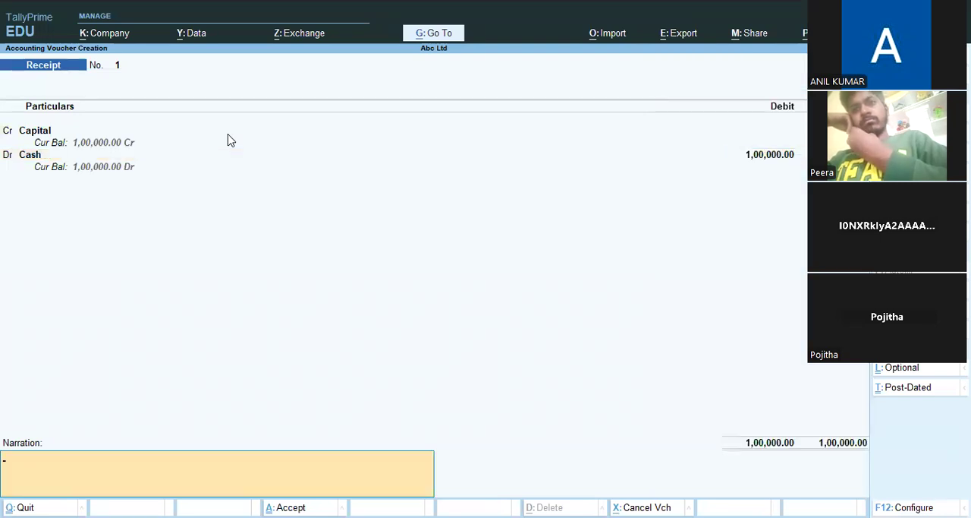
{"action": "key", "text": "Return"}
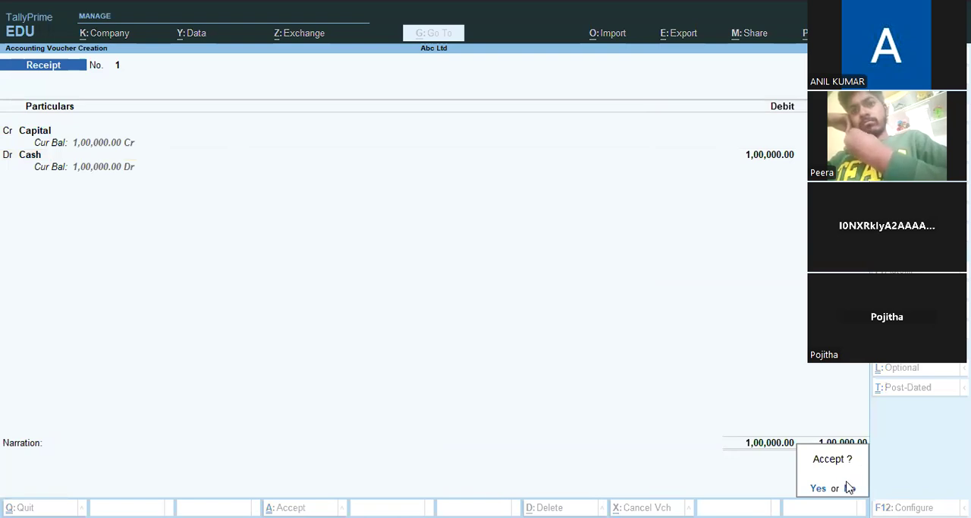
{"action": "key", "text": "Return"}
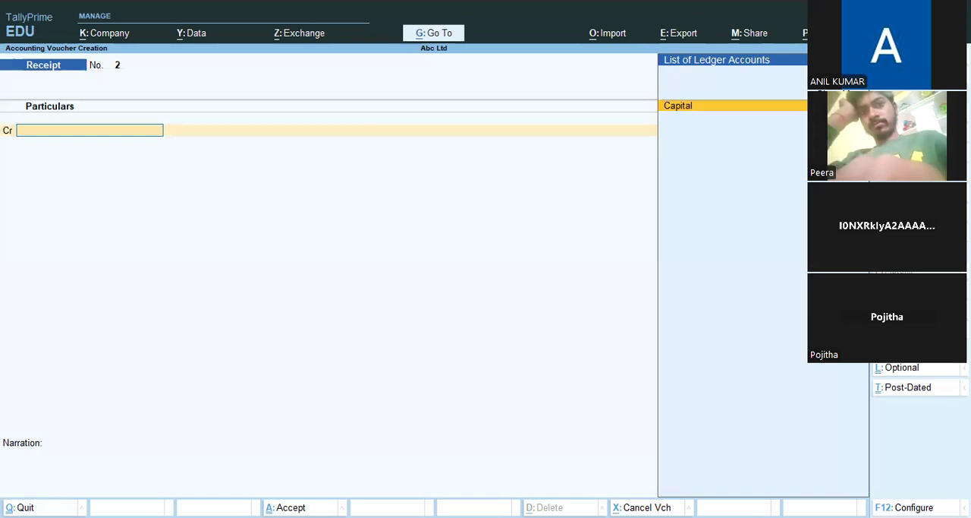
Step: Switch to a Payment voucher and start a new ledger named Purchases with no alias
{"action": "key", "text": "F5"}
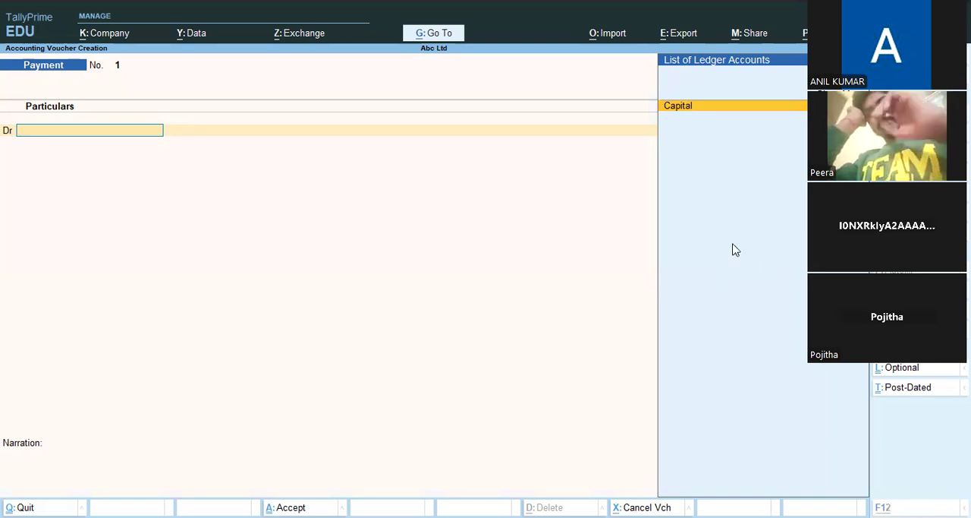
{"action": "key", "text": "alt+c"}
{"action": "type", "text": "Pur"}
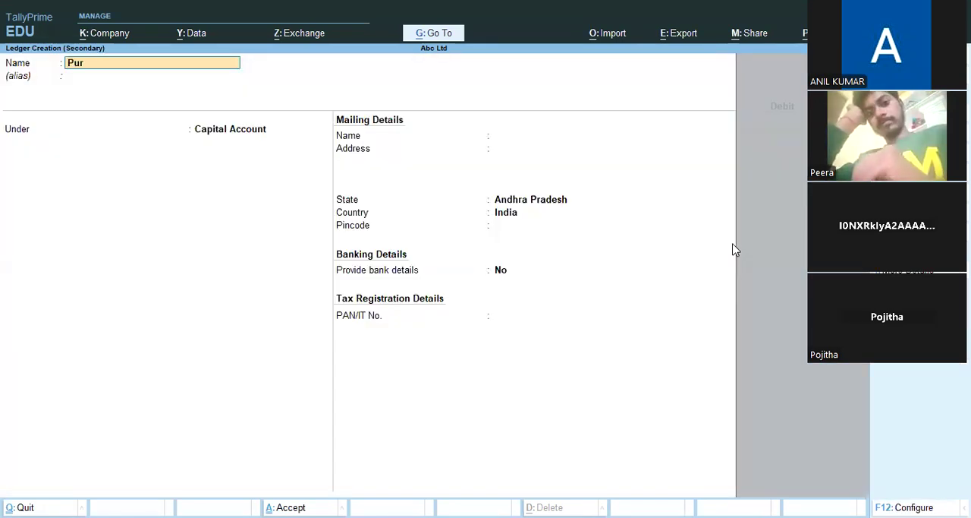
{"action": "type", "text": "chases"}
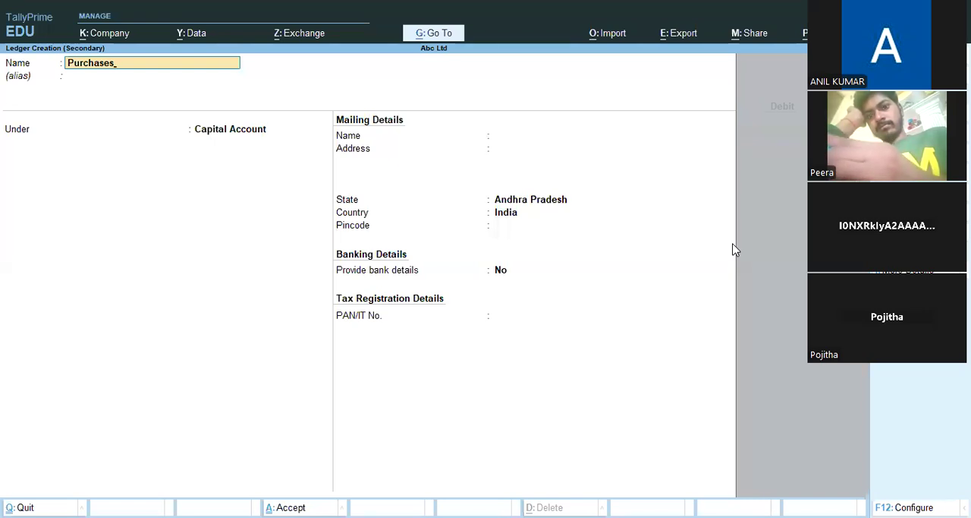
{"action": "key", "text": "Return"}
{"action": "key", "text": "Return"}
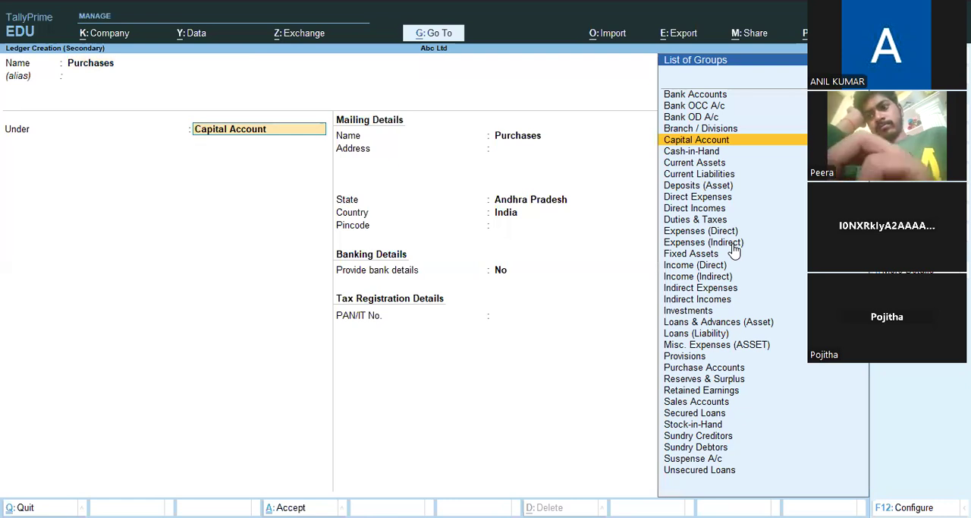
Step: Group the Purchases ledger under Purchase Accounts, keep its type as Not Applicable, and save the ledger
{"action": "type", "text": "Pu"}
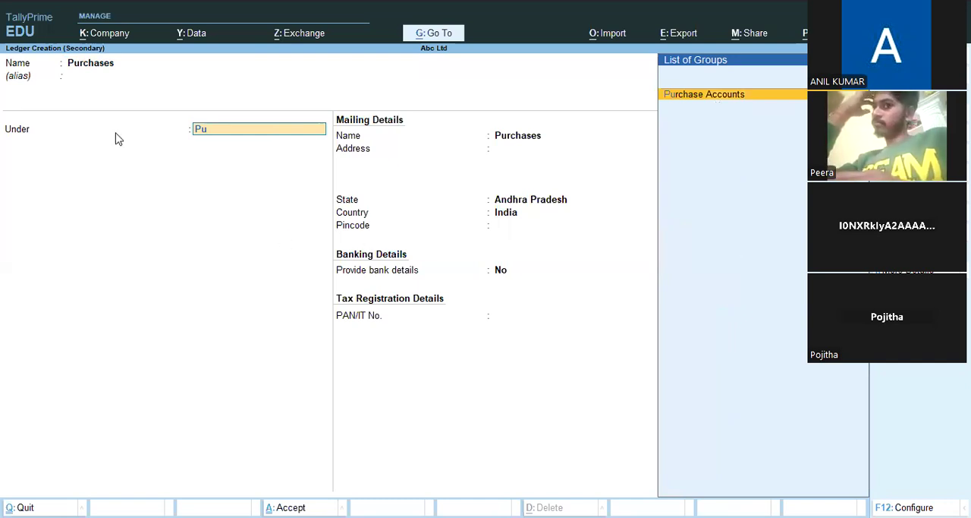
{"action": "left_click", "coordinate": [90, 69]}
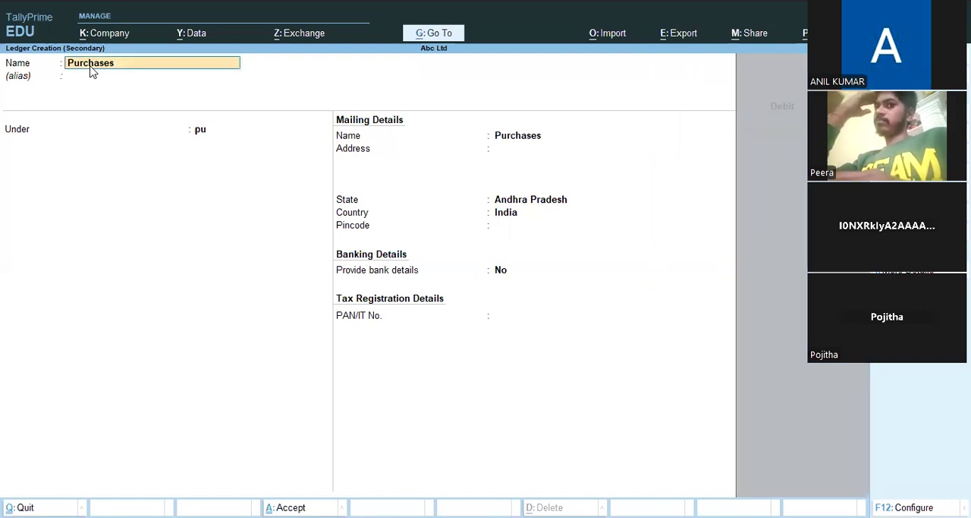
{"action": "left_click", "coordinate": [205, 131]}
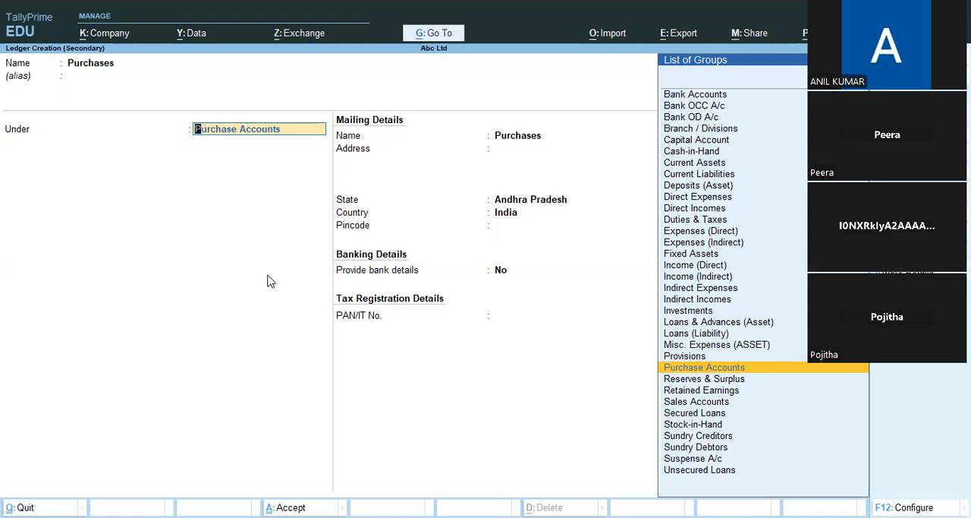
{"action": "key", "text": "Return"}
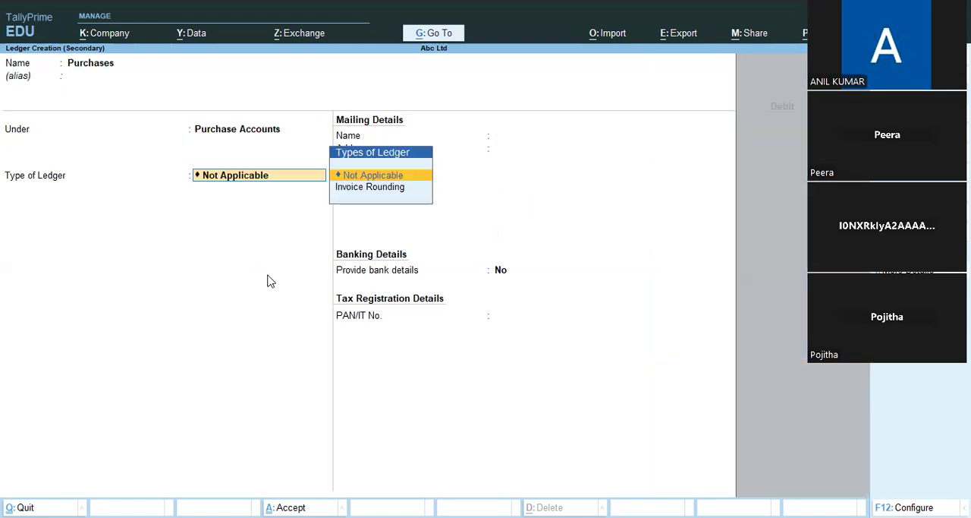
{"action": "key", "text": "Return"}
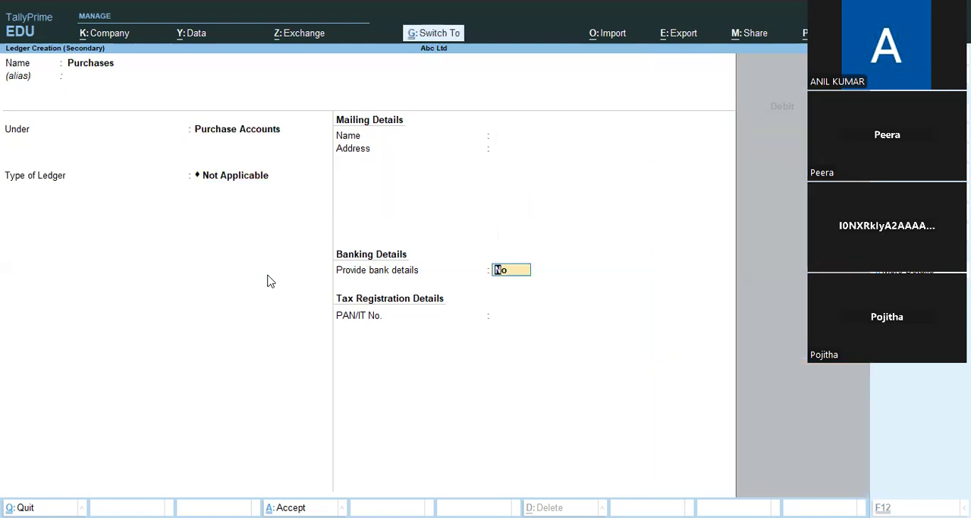
{"action": "key", "text": "ctrl+a"}
Step: Debit Purchases with 10,000 in the payment voucher
{"action": "key", "text": "Return"}
{"action": "type", "text": "10,000"}
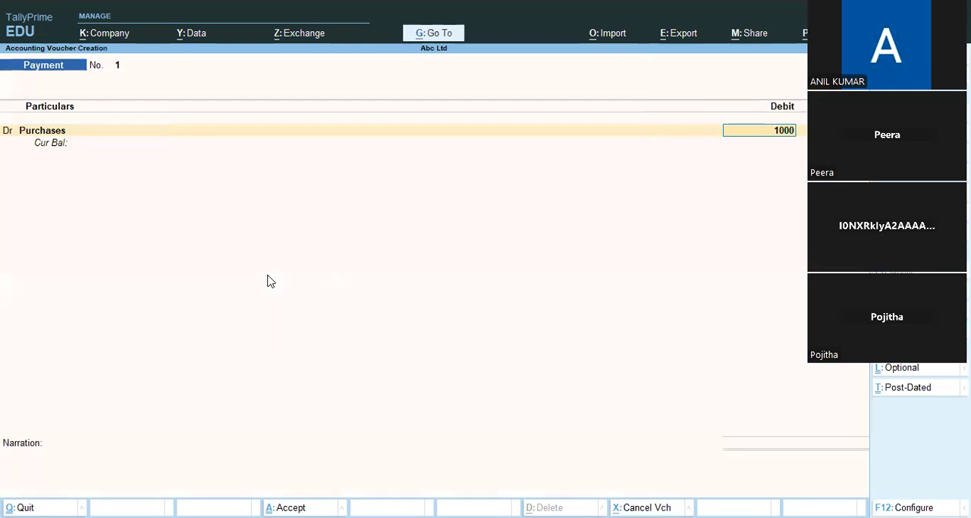
{"action": "key", "text": "Return"}
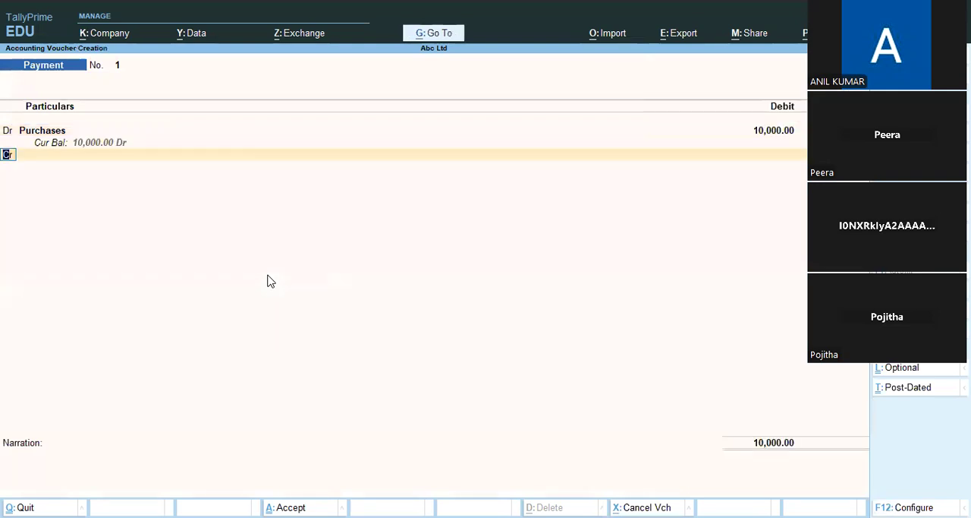
Step: Credit Cash with 10,000 in the payment voucher for Purchases and save it without a narration
{"action": "key", "text": "Return"}
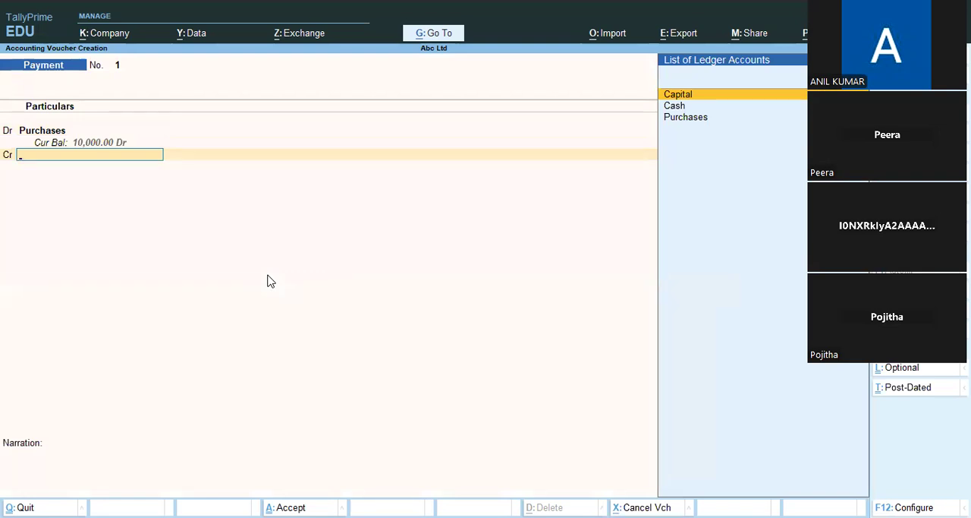
{"action": "key", "text": "Down"}
{"action": "key", "text": "Return"}
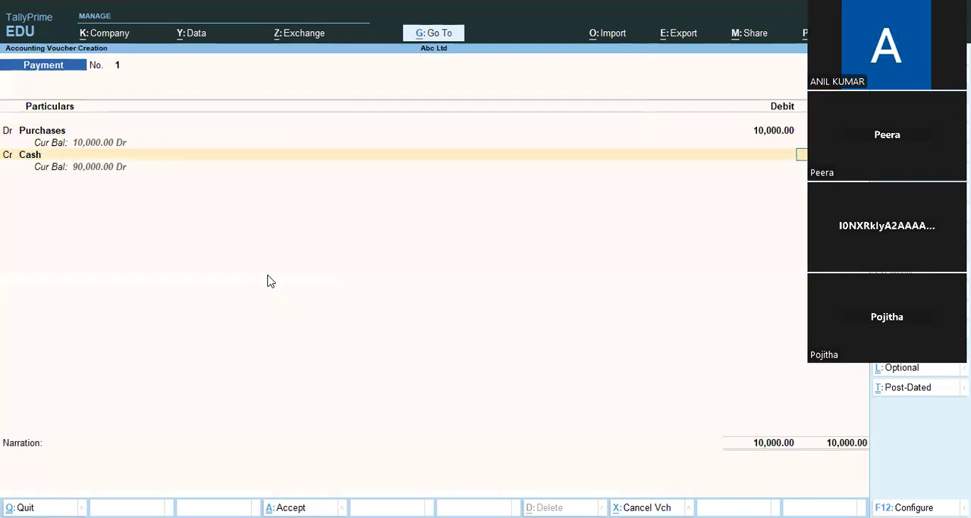
{"action": "key", "text": "Return"}
{"action": "key", "text": "Return"}
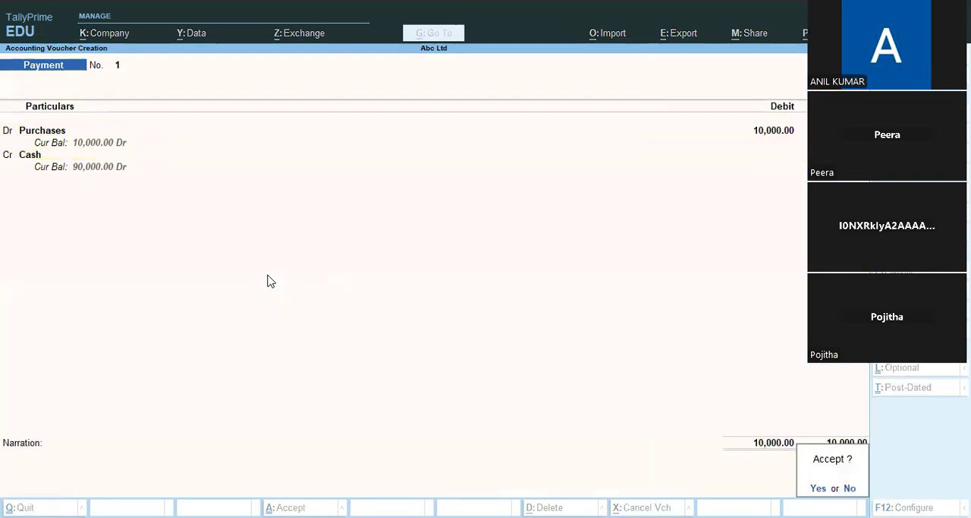
{"action": "key", "text": "Return"}
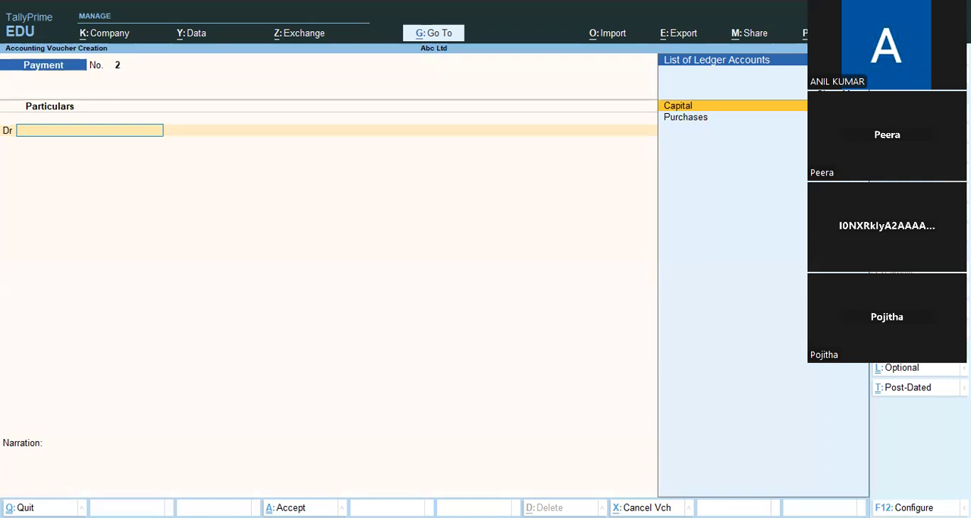
Step: Switch to a Receipt voucher and create a ledger named Sales under Sales Accounts, keeping its type as Not Applicable
{"action": "key", "text": "F6"}
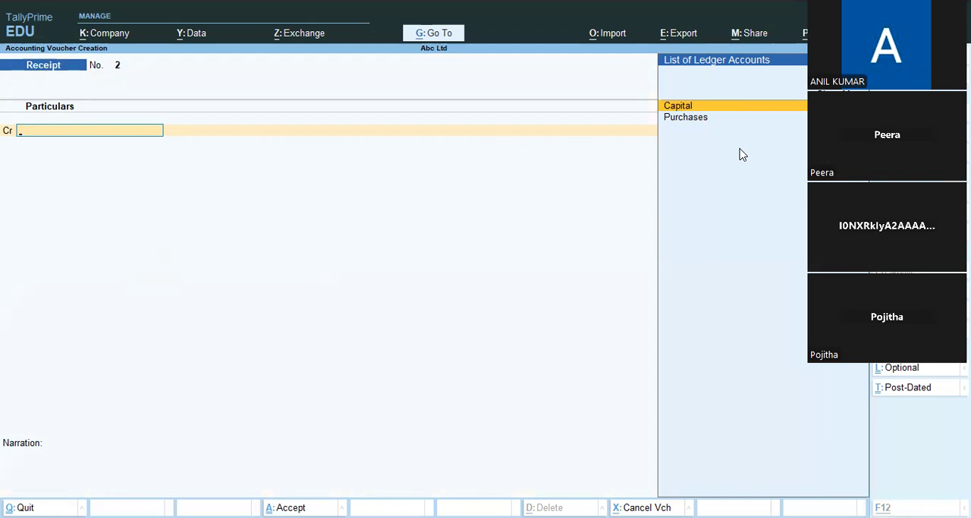
{"action": "key", "text": "alt+c"}
{"action": "type", "text": "Sales"}
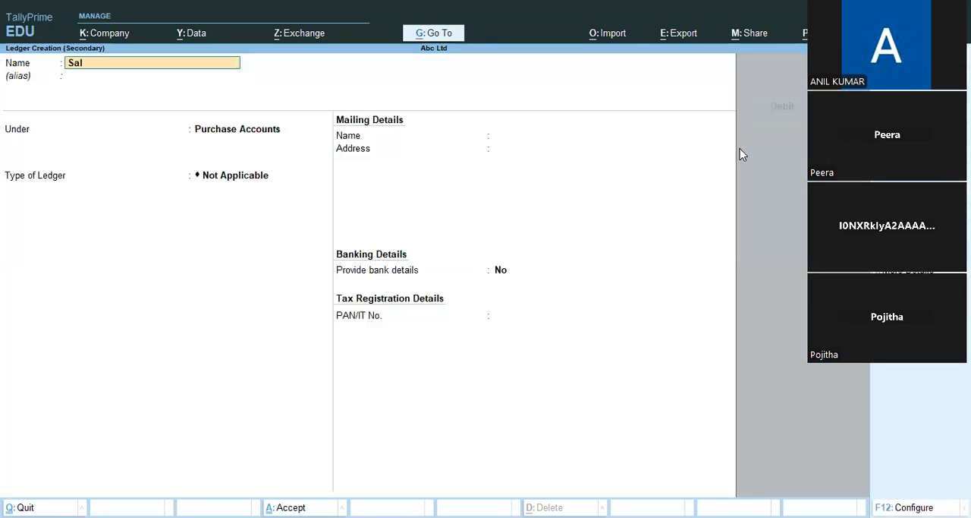
{"action": "key", "text": "Return"}
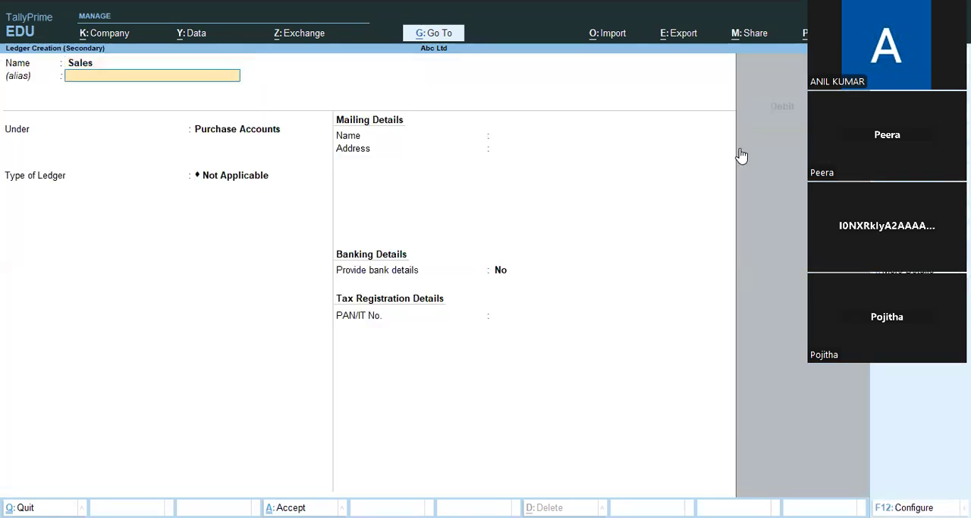
{"action": "key", "text": "Return"}
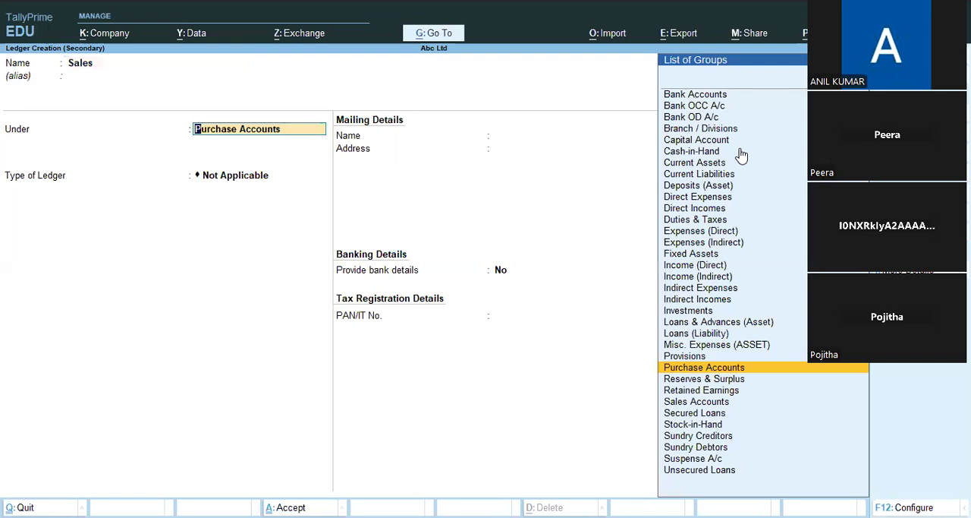
{"action": "type", "text": "Sa"}
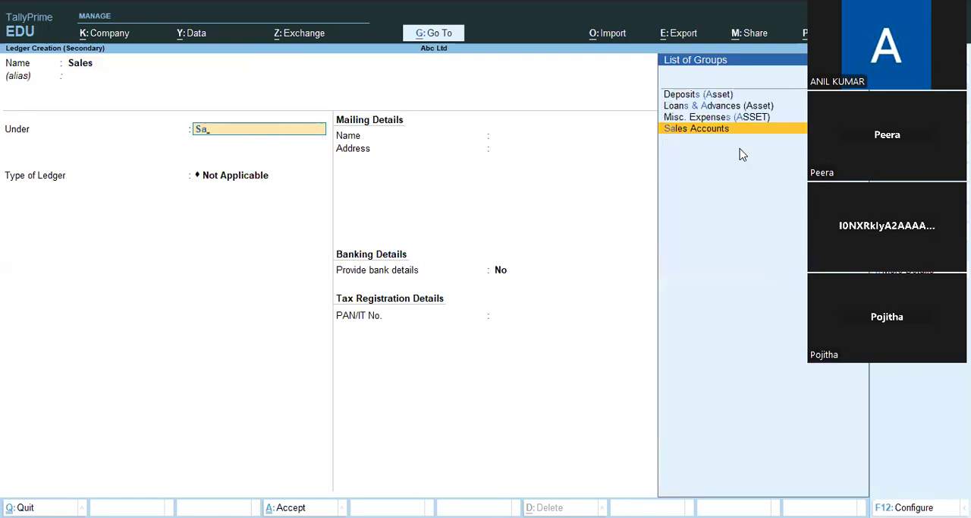
{"action": "key", "text": "Return"}
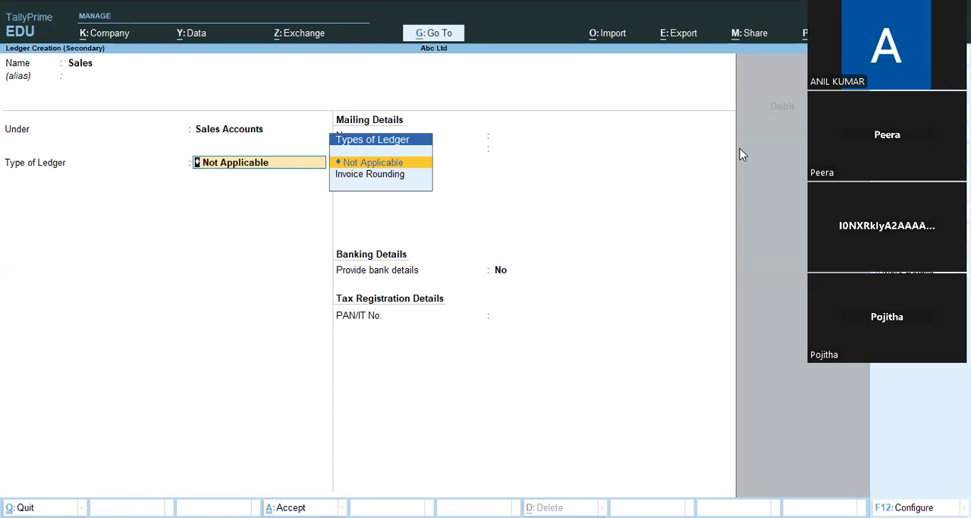
{"action": "key", "text": "ctrl"}
{"action": "key", "text": "ctrl+a"}
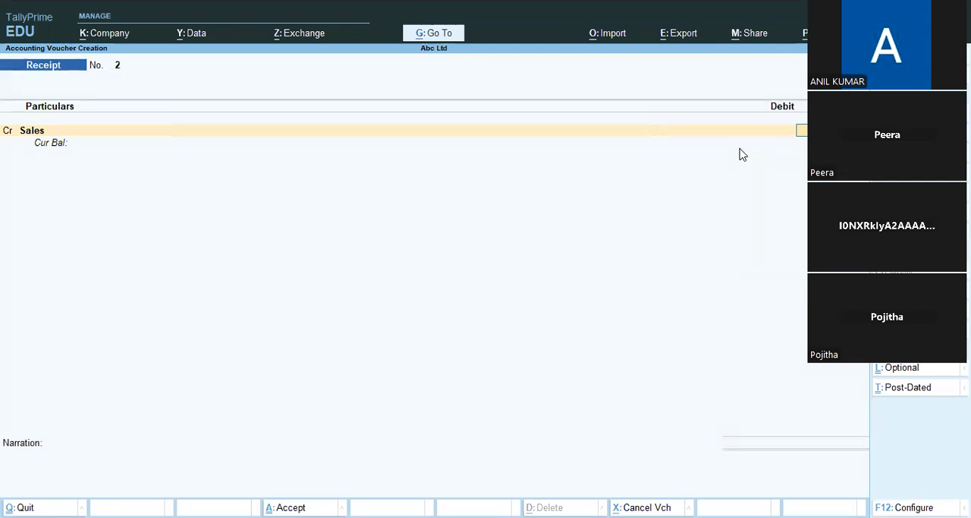
Step: Record the receipt by crediting Sales with 15,000 and debiting Cash for the same amount, and save it without a narration
{"action": "key", "text": "Return"}
{"action": "key", "text": "Return"}
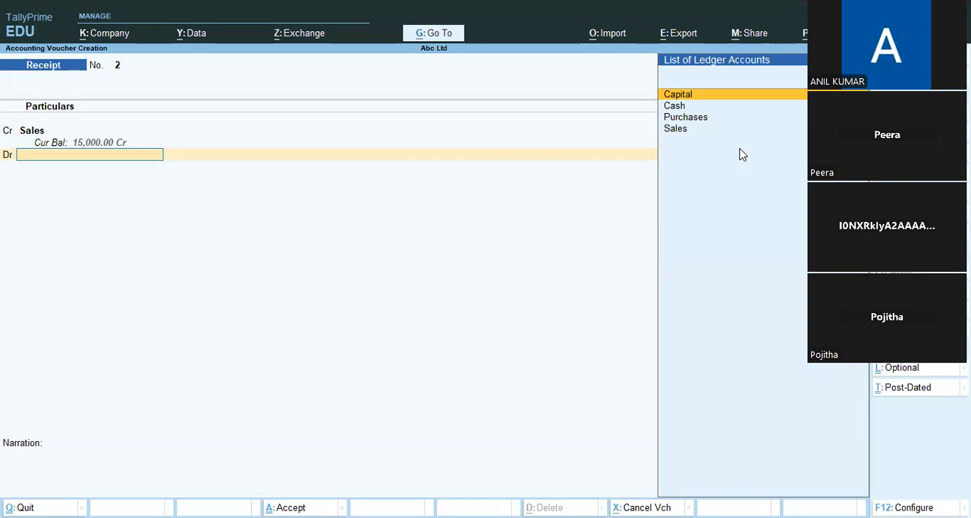
{"action": "key", "text": "Down"}
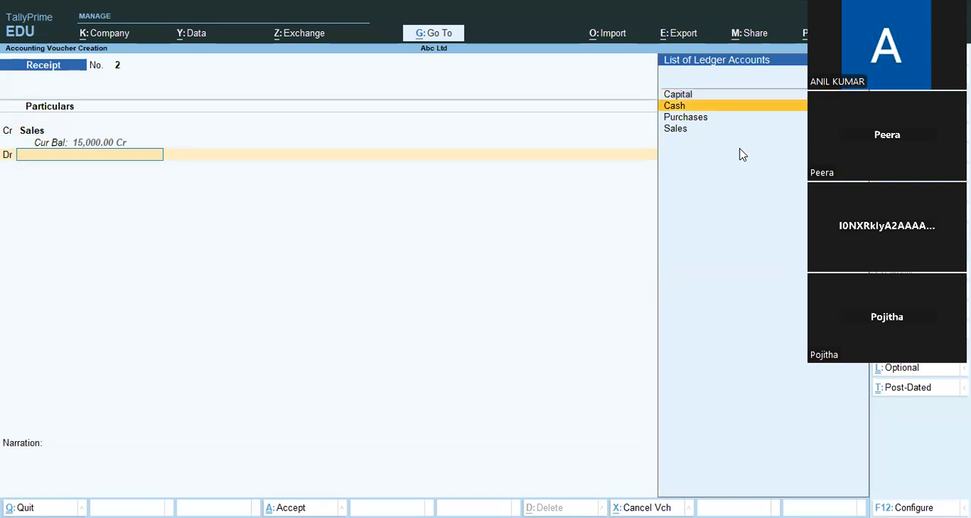
{"action": "key", "text": "Return"}
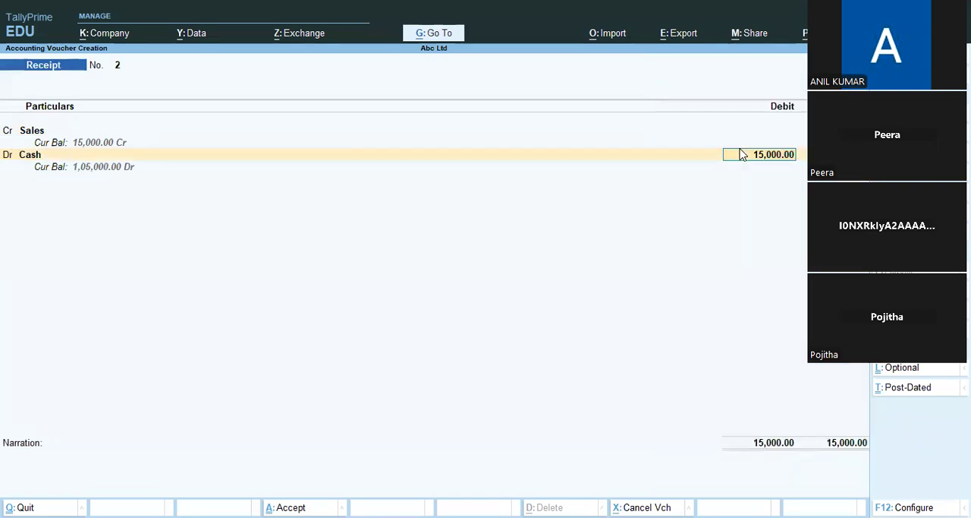
{"action": "key", "text": "Return"}
{"action": "key", "text": "Return"}
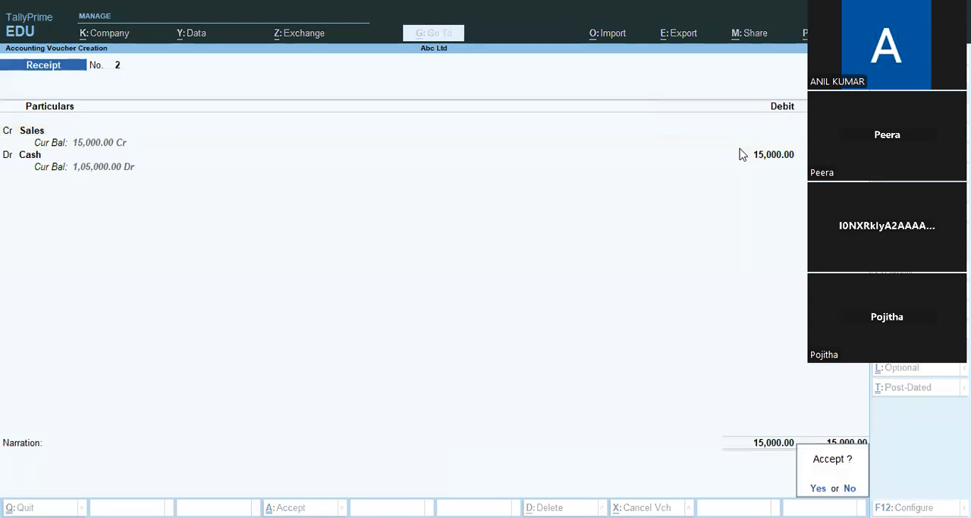
{"action": "key", "text": "Return"}
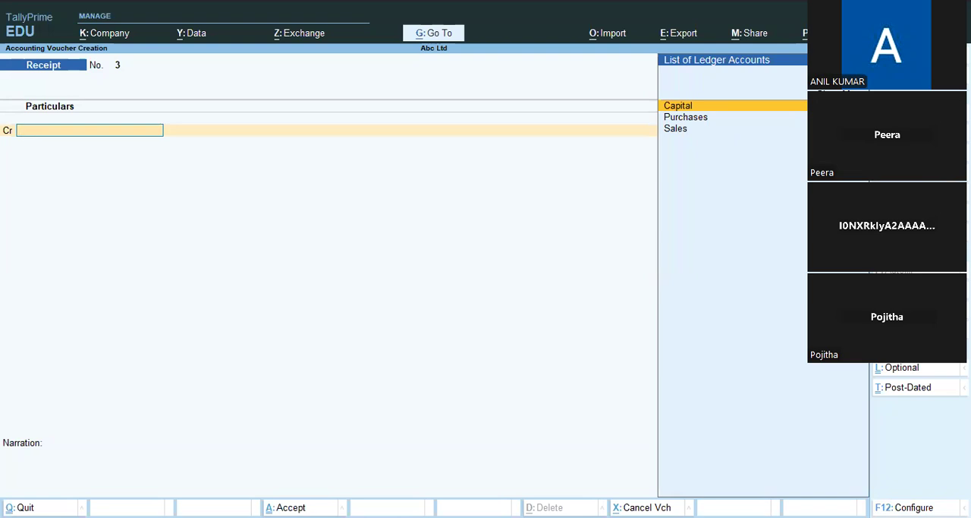
Step: Switch to a Payment voucher and create a ledger named Saliries under Indirect Expenses, keeping its type as Not Applicable
{"action": "key", "text": "F5"}
{"action": "key", "text": "alt+c"}
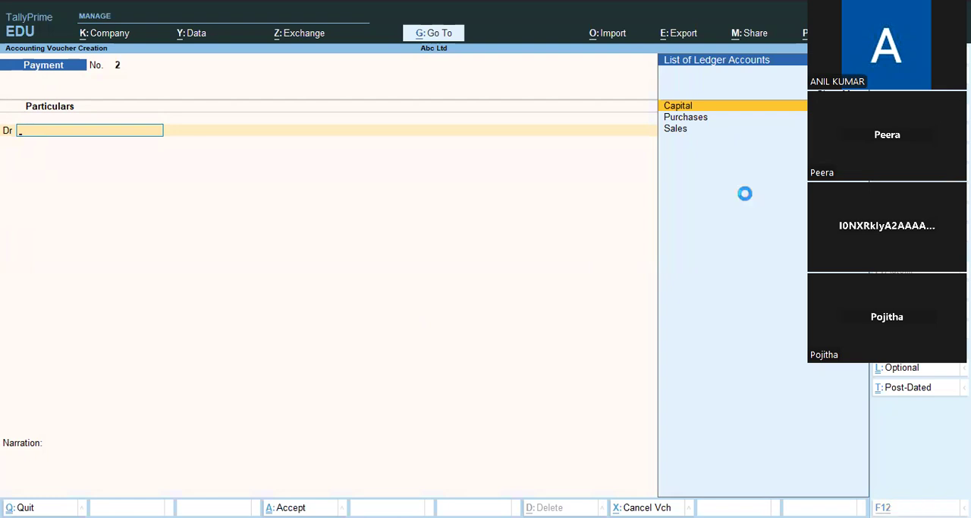
{"action": "type", "text": "Salir"}
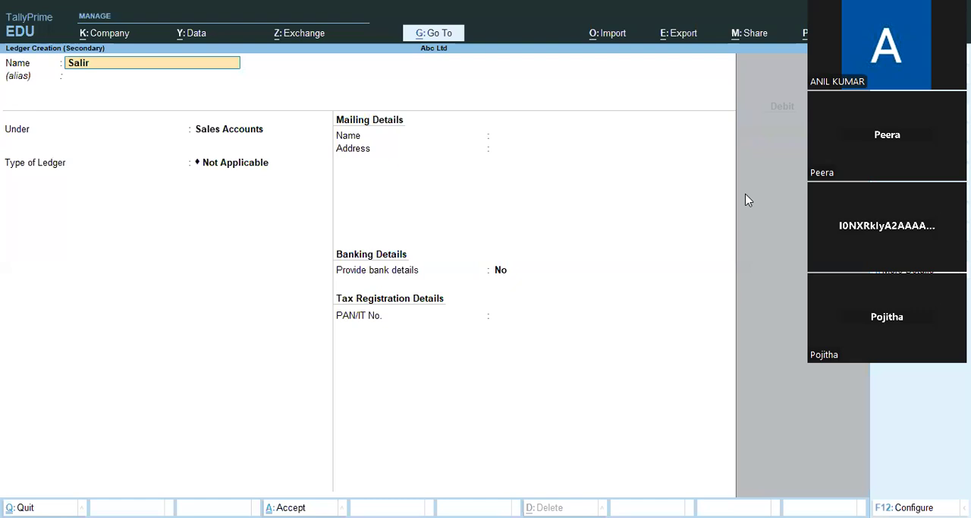
{"action": "type", "text": "ie"}
{"action": "key", "text": "Return"}
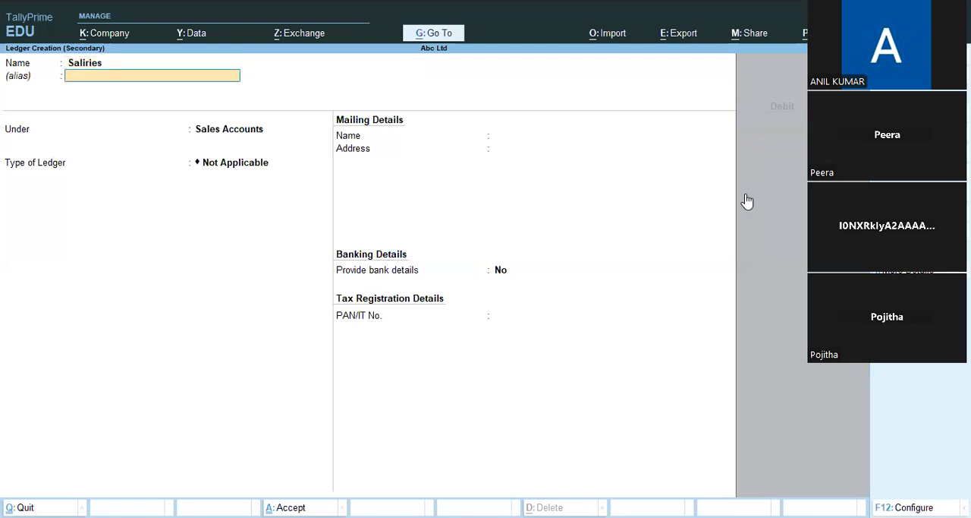
{"action": "key", "text": "Return"}
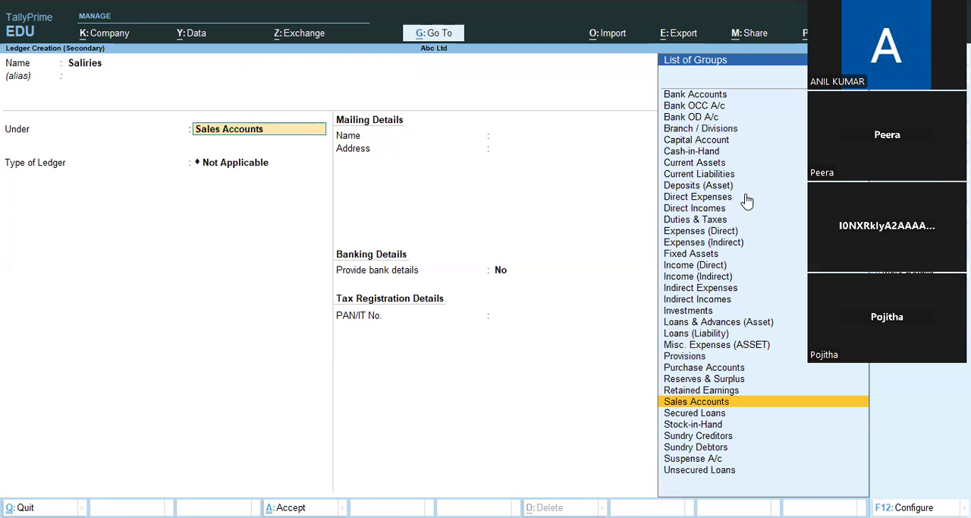
{"action": "type", "text": "In"}
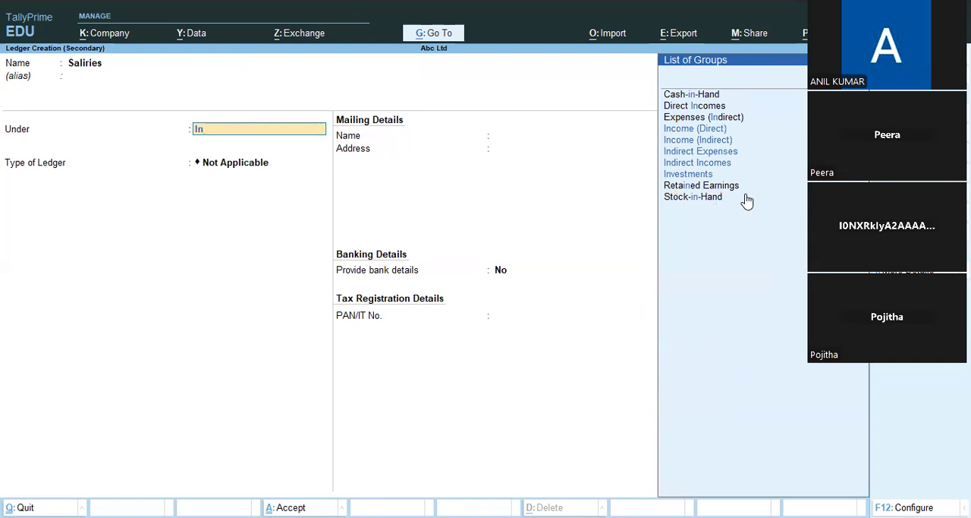
{"action": "key", "text": "Down"}
{"action": "key", "text": "Down"}
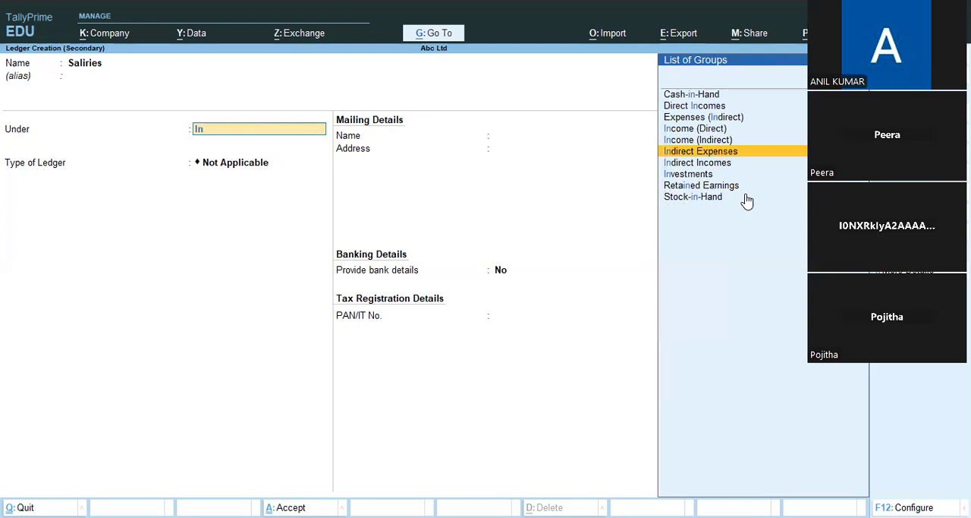
{"action": "key", "text": "Return"}
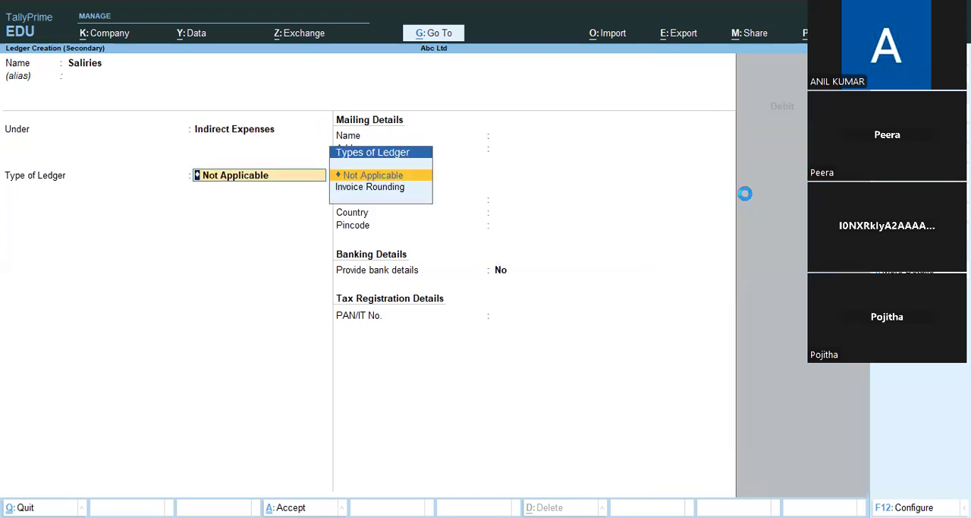
{"action": "key", "text": "ctrl+a"}
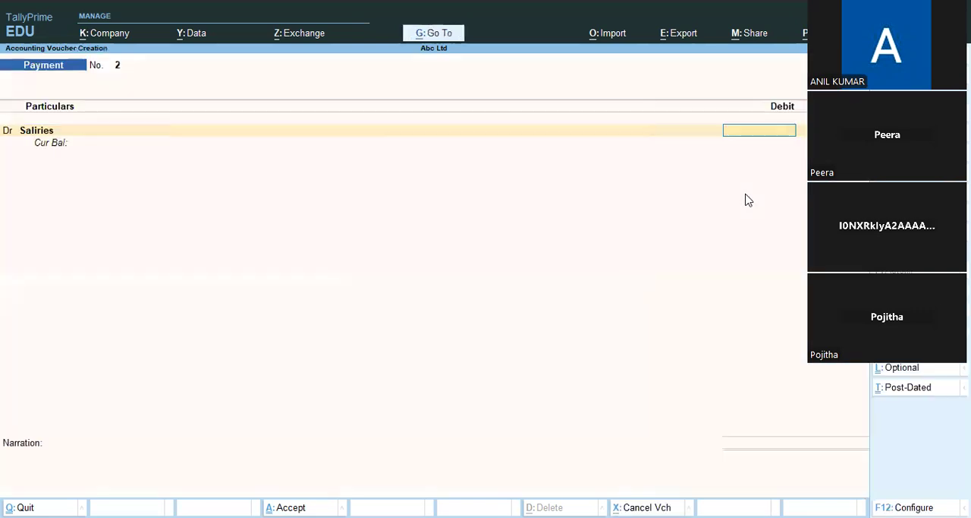
Step: Record the payment by debiting Saliries with 5,000 and crediting Cash for the same amount, and save it without a narration
{"action": "type", "text": "5000"}
{"action": "key", "text": "Return"}
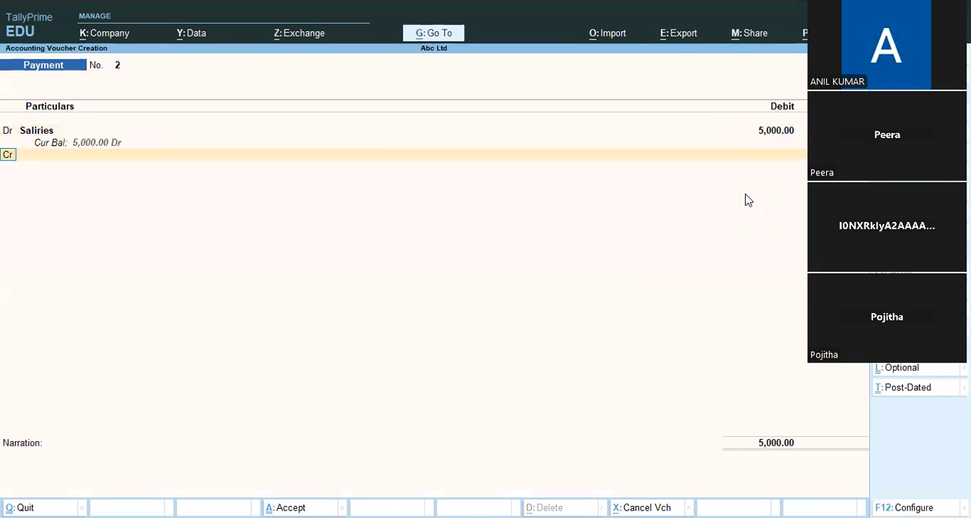
{"action": "key", "text": "Return"}
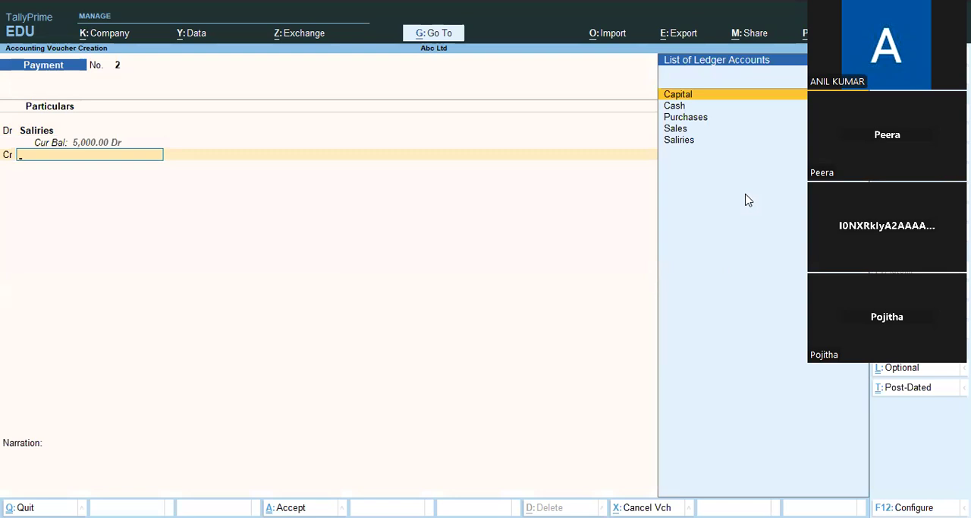
{"action": "key", "text": "Down"}
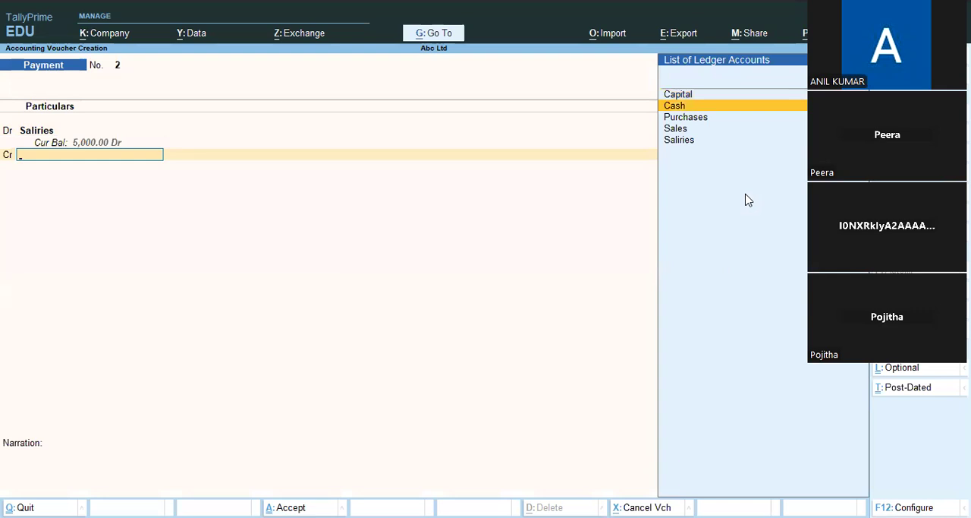
{"action": "key", "text": "Return"}
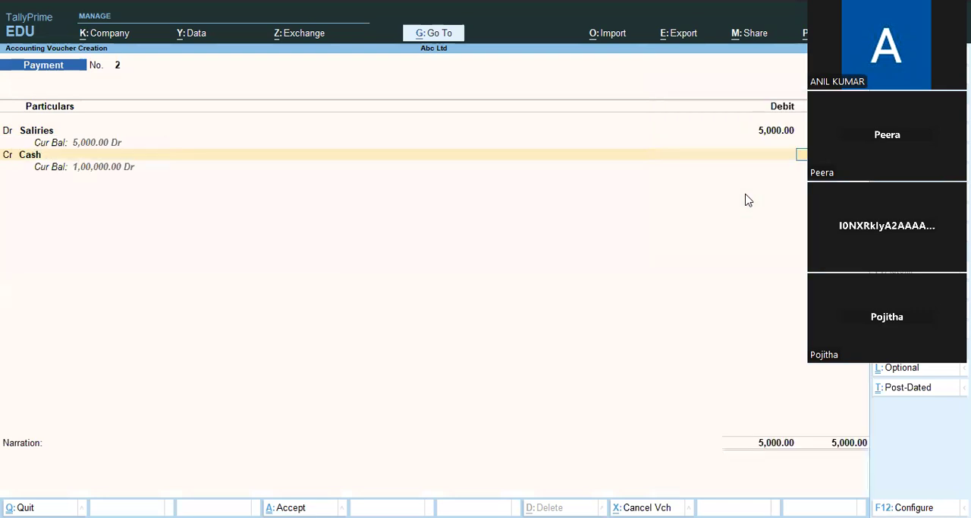
{"action": "key", "text": "Return"}
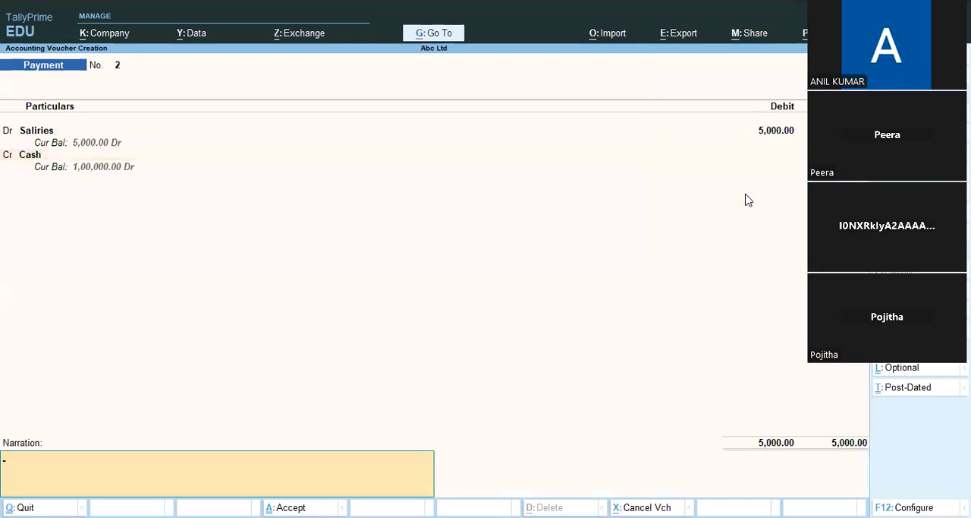
{"action": "key", "text": "Return"}
{"action": "key", "text": "Return"}
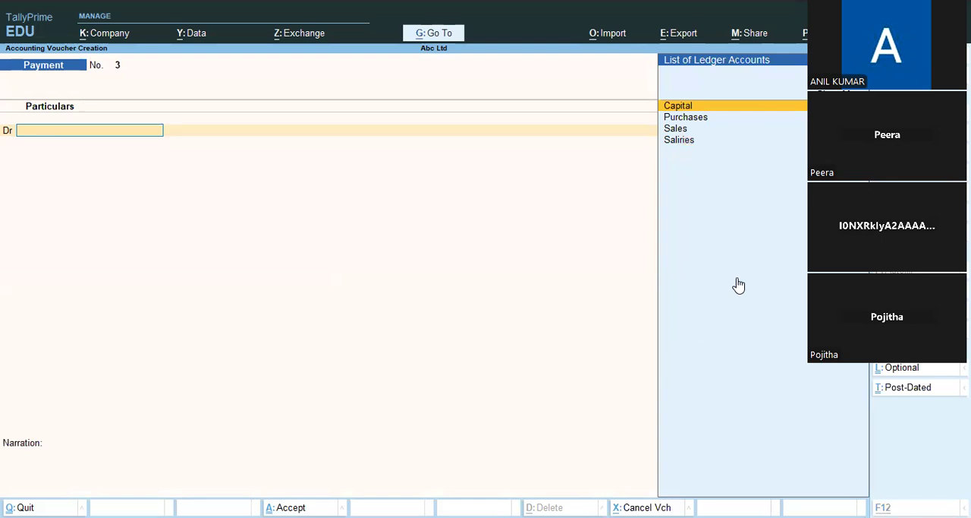
Step: Create a ledger named Computer with no alias under Fixed Assets from the new payment voucher
{"action": "key", "text": "alt+c"}
{"action": "type", "text": "Compu"}
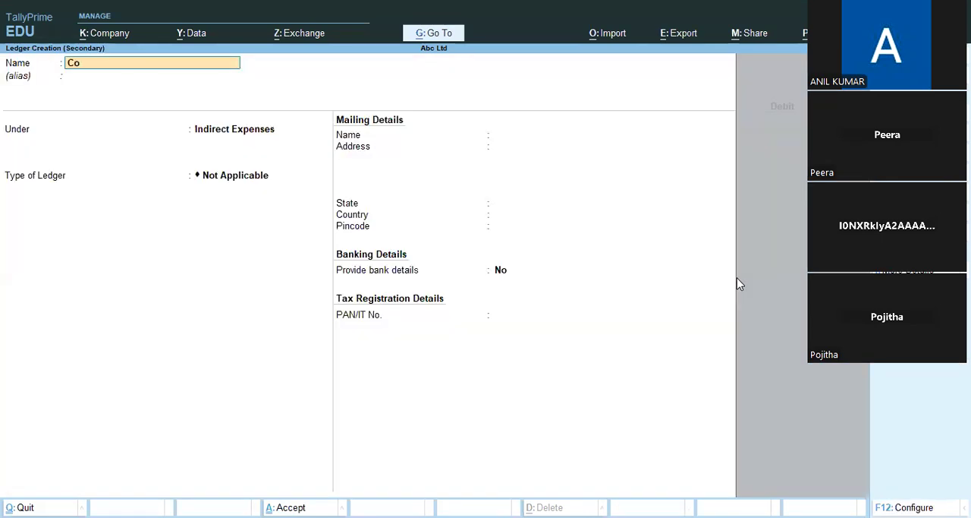
{"action": "type", "text": "er"}
{"action": "key", "text": "Return"}
{"action": "key", "text": "Return"}
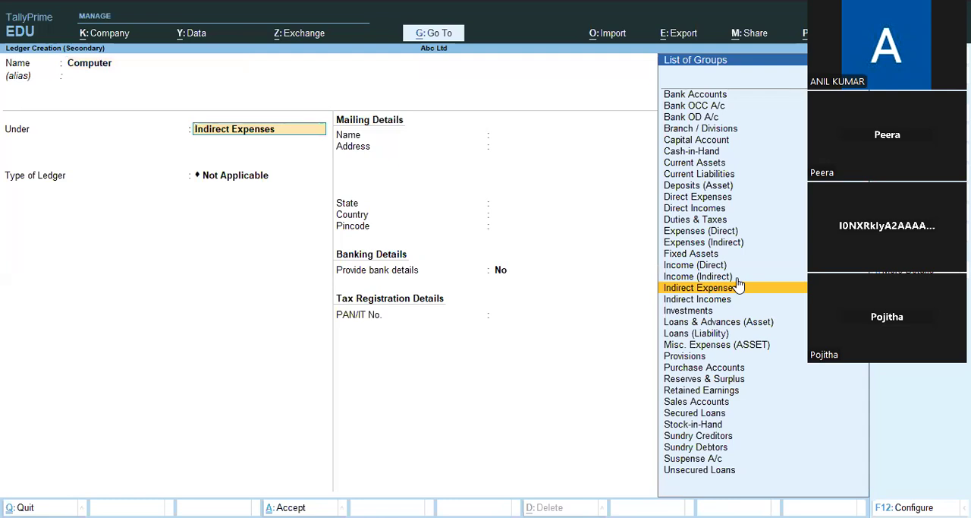
{"action": "type", "text": "F"}
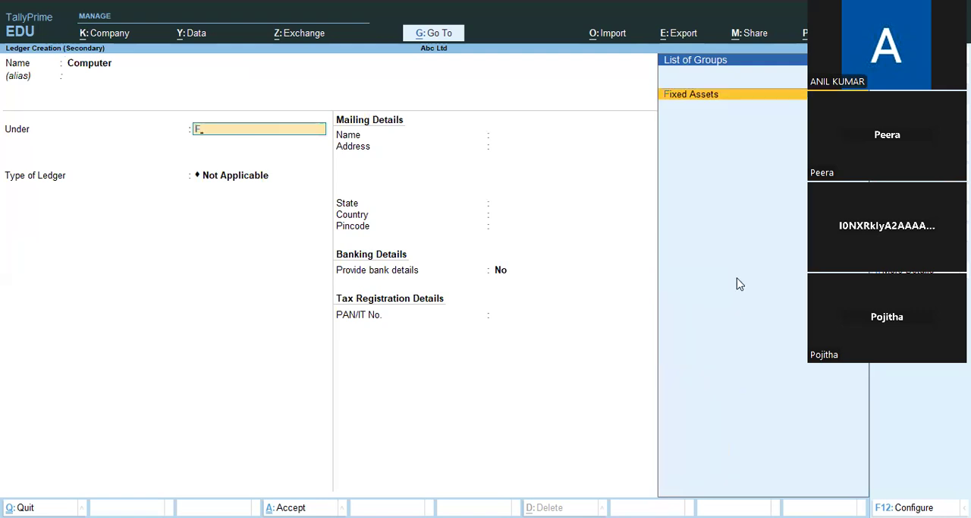
{"action": "key", "text": "Return"}
{"action": "key", "text": "ctrl+a"}
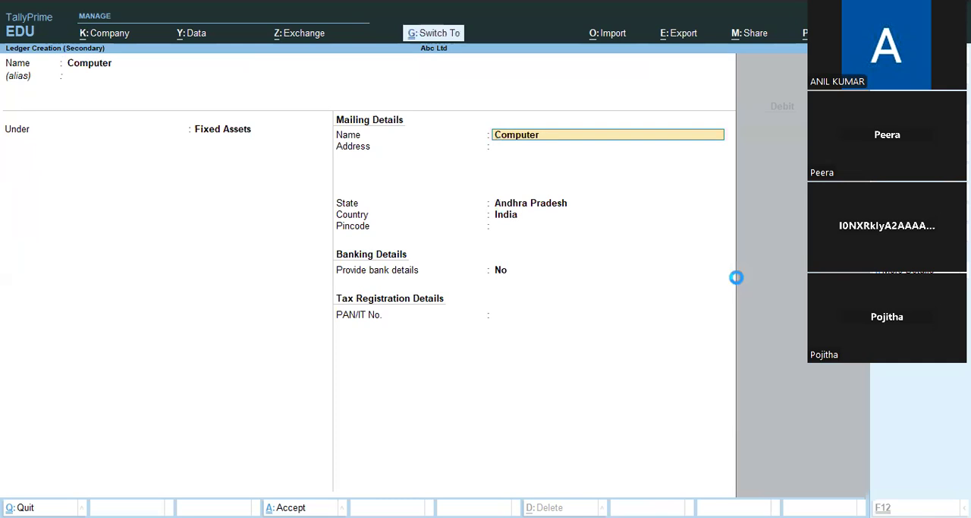
{"action": "key", "text": "Return"}
Step: Record the payment by debiting Computer with 5,000 and crediting Cash for the same amount, and save it without a narration
{"action": "type", "text": "5000"}
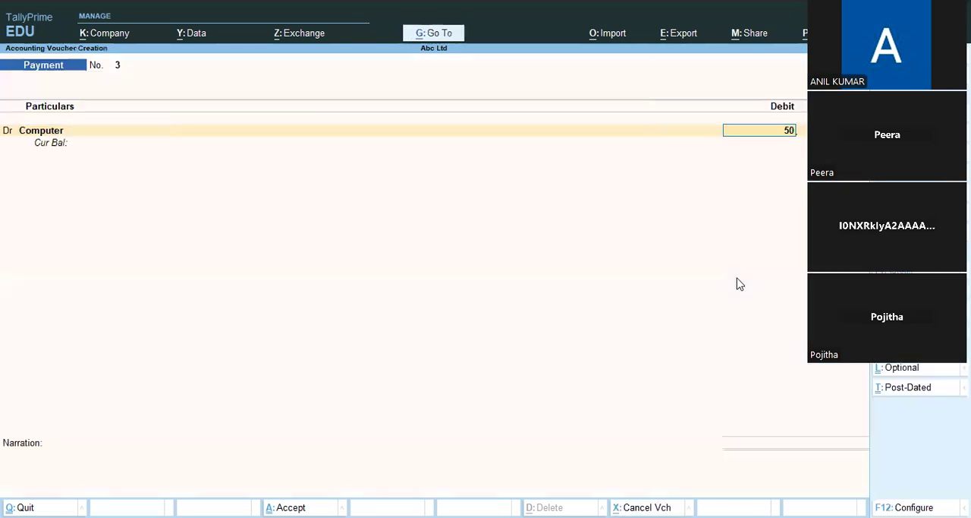
{"action": "key", "text": "Return"}
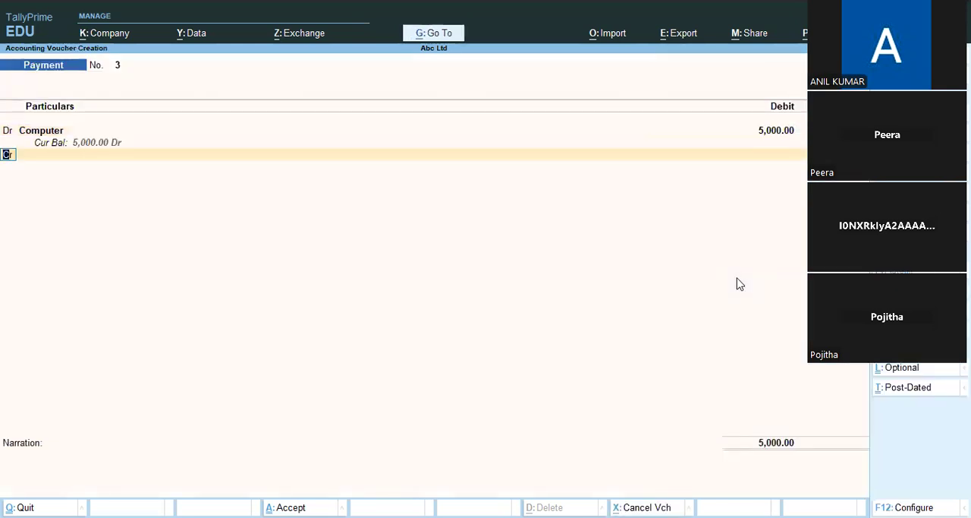
{"action": "key", "text": "Return"}
{"action": "key", "text": "Down"}
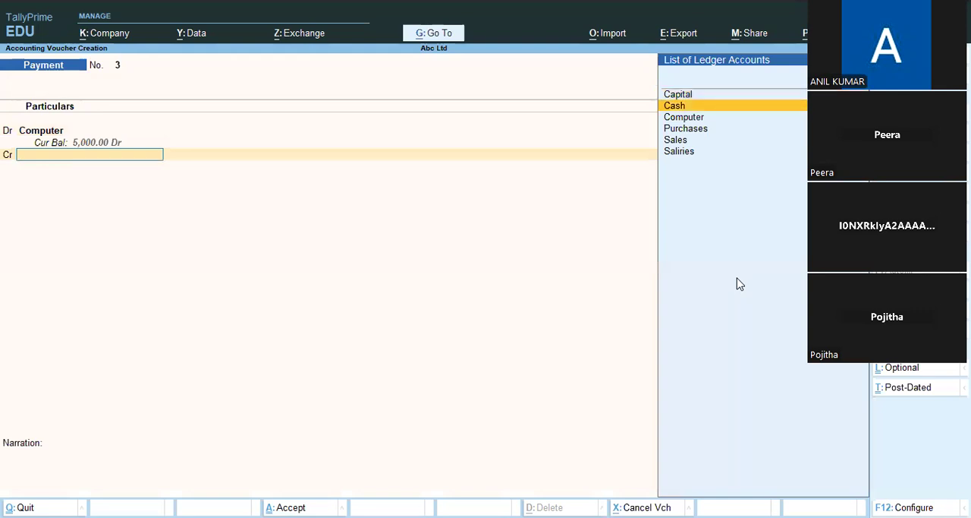
{"action": "key", "text": "Return"}
{"action": "key", "text": "Return"}
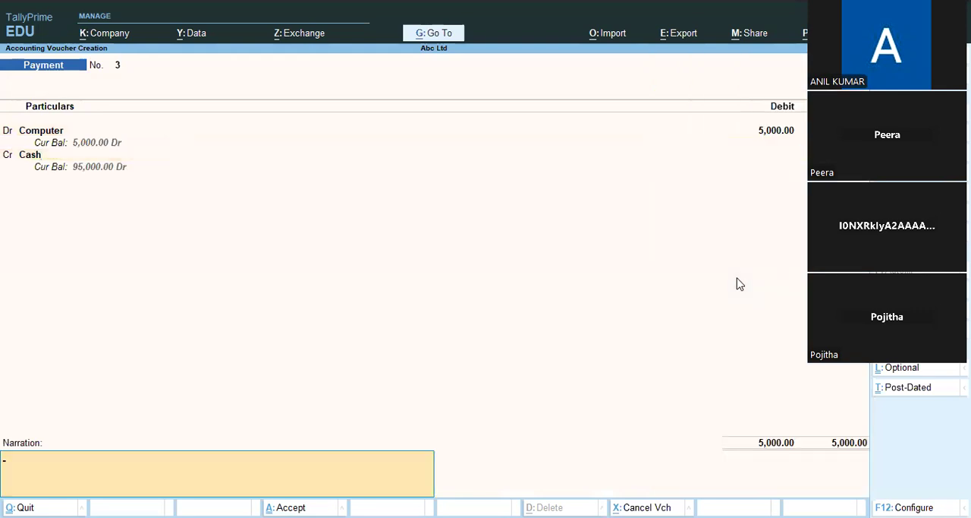
{"action": "key", "text": "Return"}
{"action": "key", "text": "Return"}
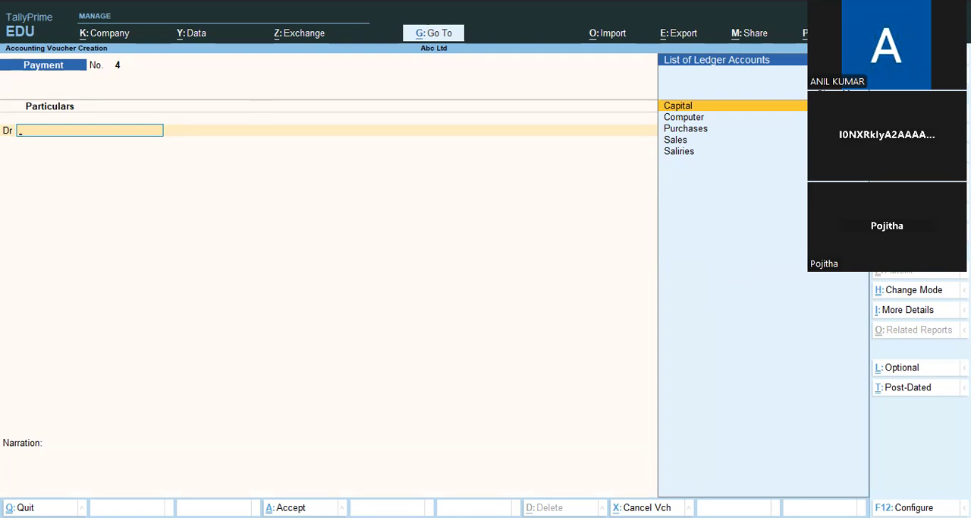
Step: Switch to a Receipt voucher and create a ledger named Commission Rec under Indirect Incomes, keeping its type as Not Applicable
{"action": "key", "text": "F6"}
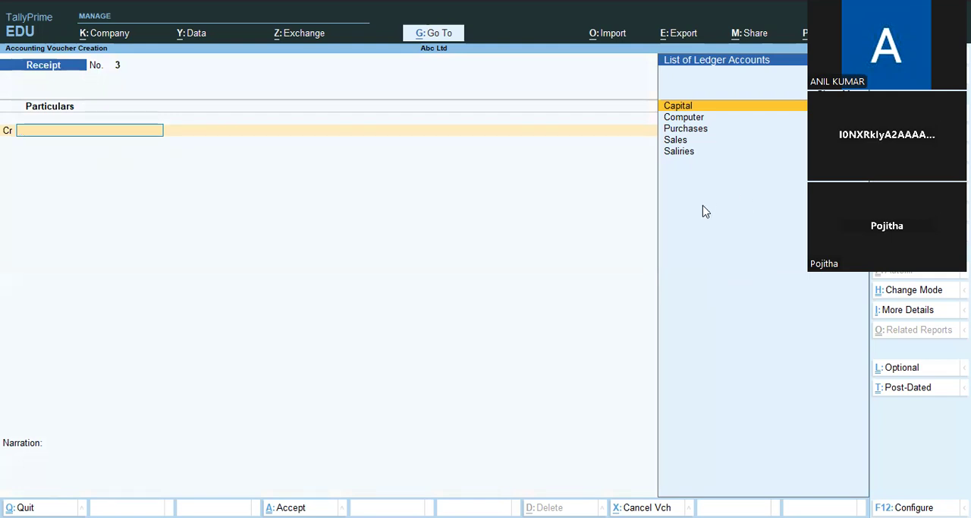
{"action": "key", "text": "alt+c"}
{"action": "type", "text": "Commi"}
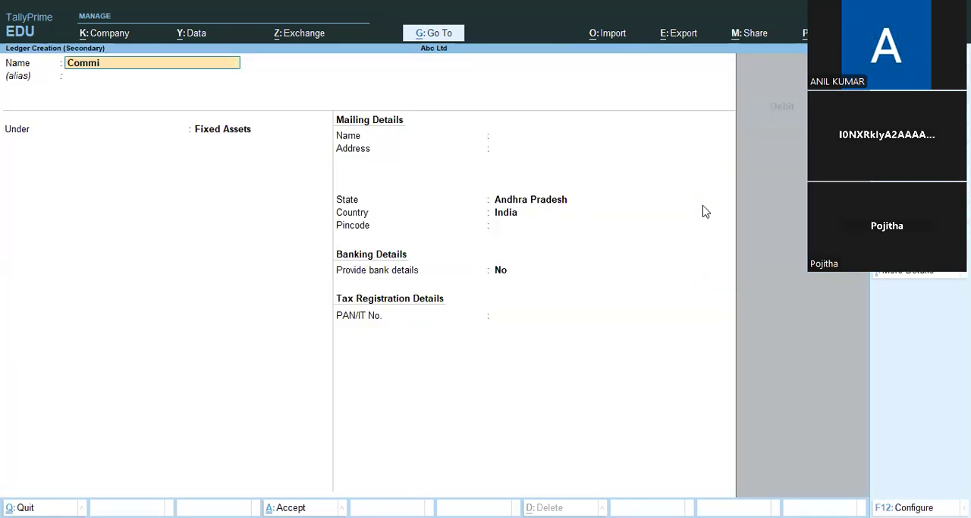
{"action": "type", "text": "ssion Rec"}
{"action": "key", "text": "Return"}
{"action": "key", "text": "Return"}
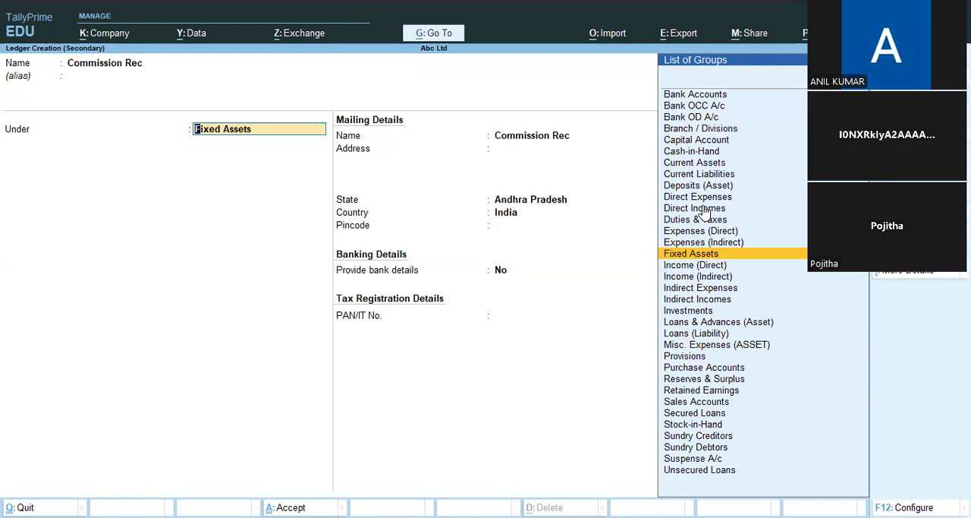
{"action": "key", "text": "Down"}
{"action": "key", "text": "Down"}
{"action": "key", "text": "Down"}
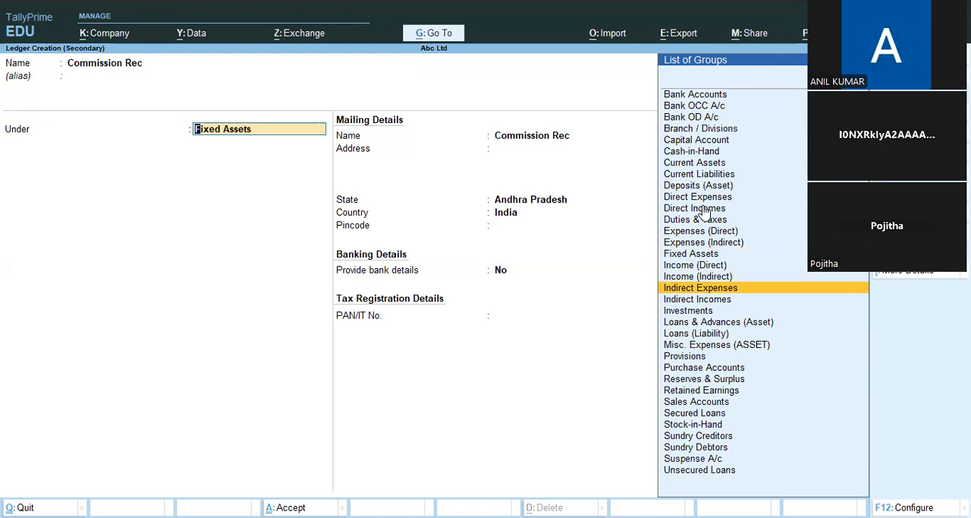
{"action": "key", "text": "Down"}
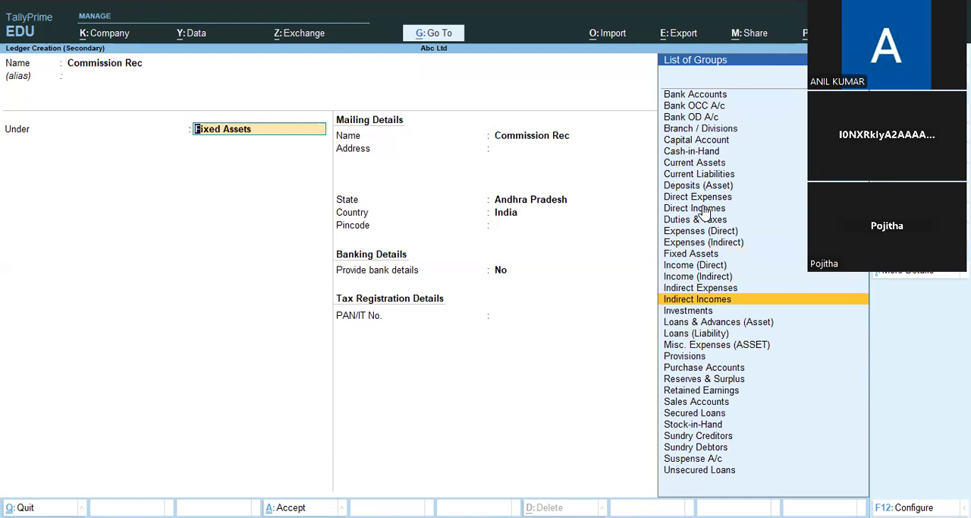
{"action": "key", "text": "Return"}
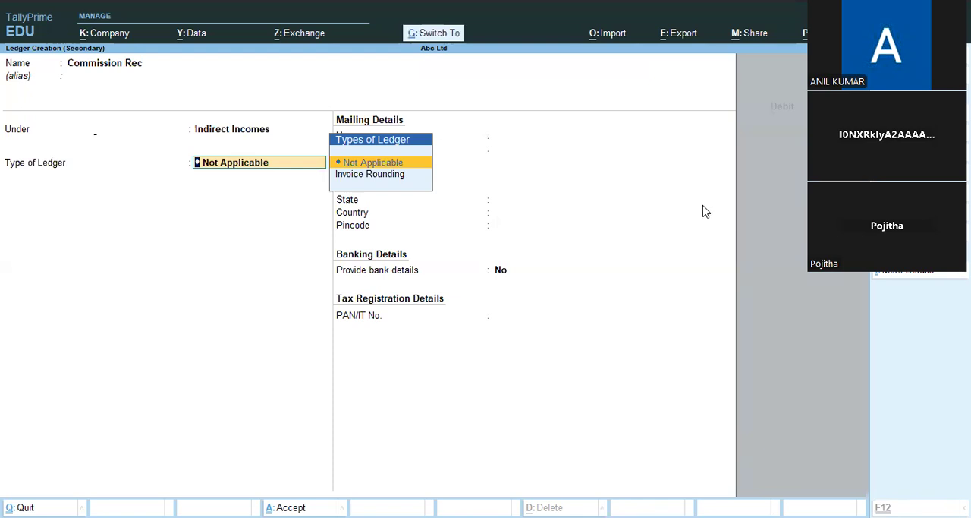
{"action": "key", "text": "ctrl+a"}
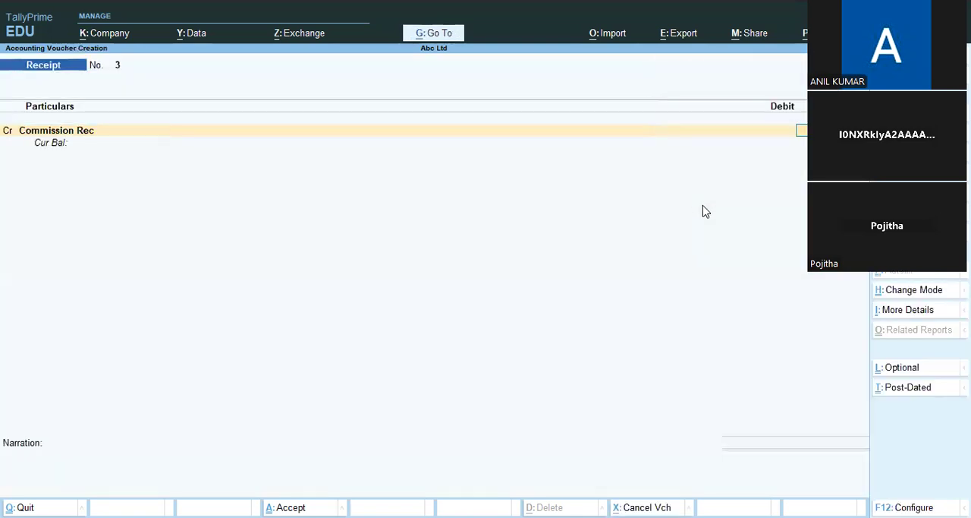
Step: Record the receipt by crediting Commission Rec with 3,000 and debiting Cash for the same amount, and save it without a narration
{"action": "key", "text": "Return"}
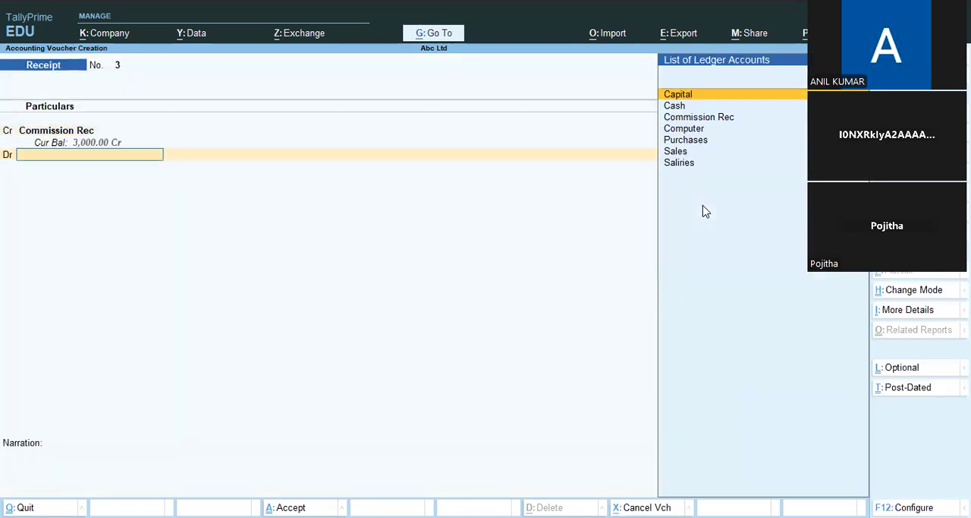
{"action": "key", "text": "Down"}
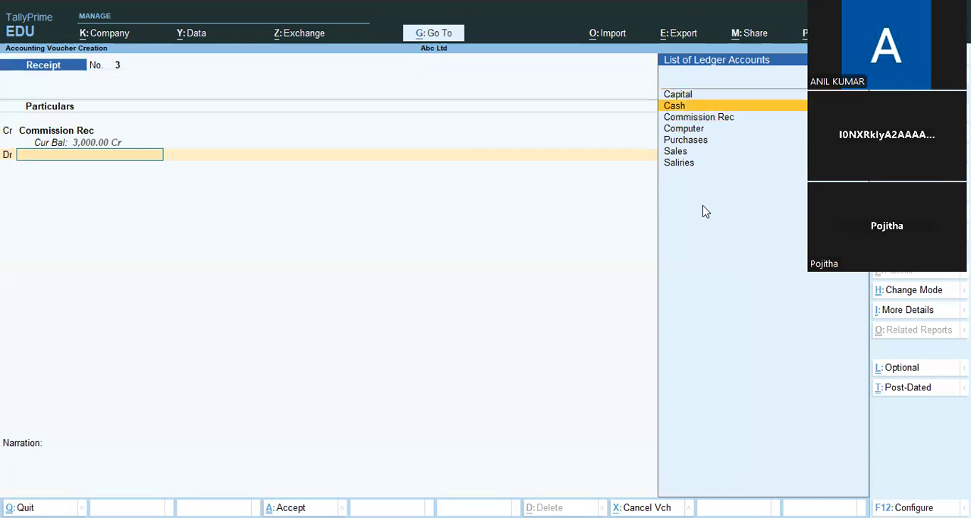
{"action": "key", "text": "Return"}
{"action": "key", "text": "Return"}
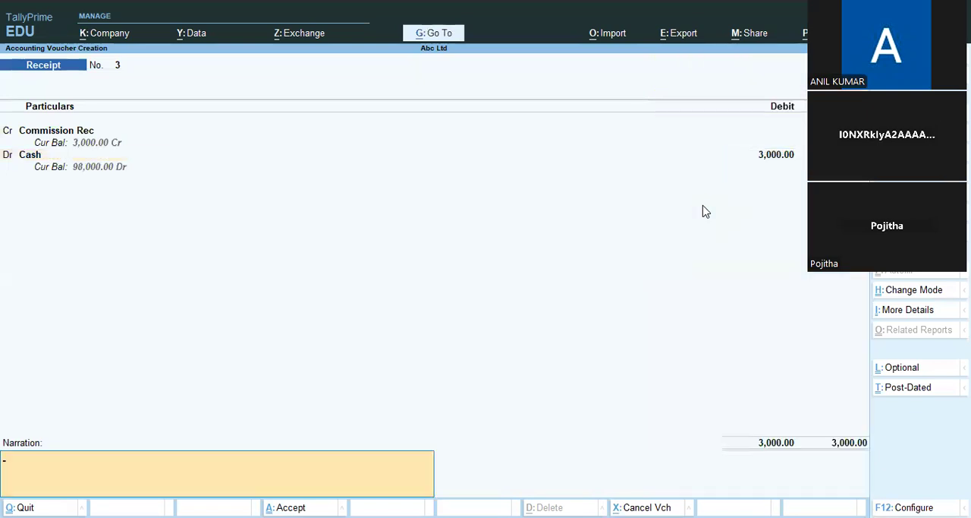
{"action": "key", "text": "Return"}
{"action": "key", "text": "Return"}
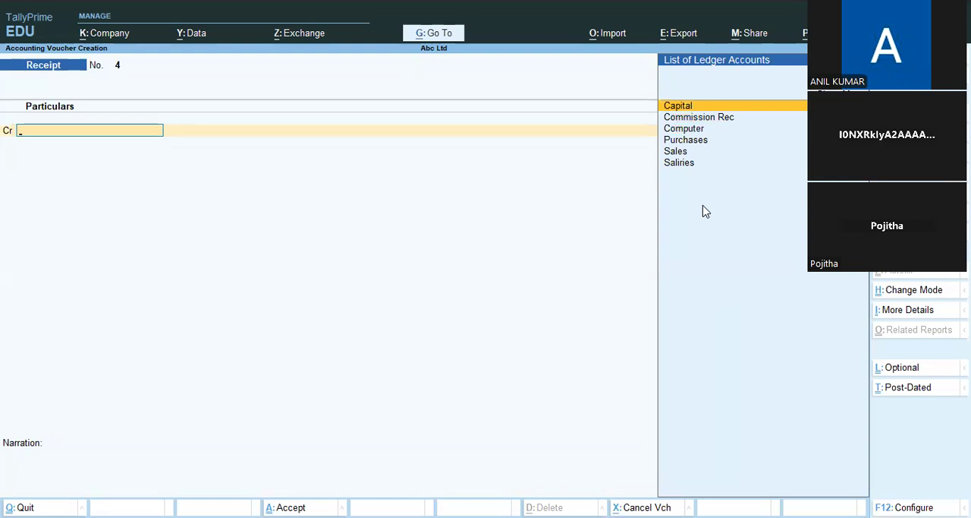
Step: Open the Profit & Loss A/c report and expand it to the detailed view with individual ledgers
{"action": "left_click", "coordinate": [437, 40]}
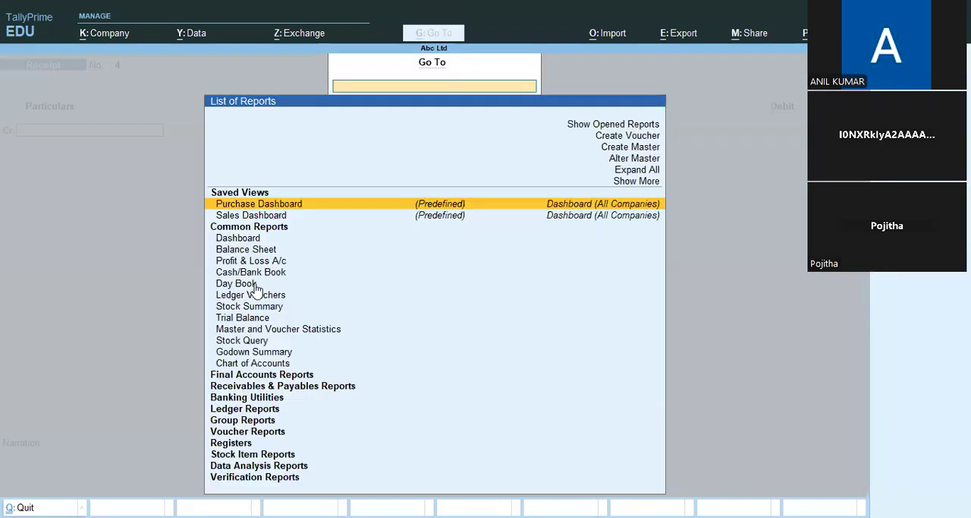
{"action": "key", "text": "Down"}
{"action": "key", "text": "Down"}
{"action": "key", "text": "Down"}
{"action": "key", "text": "Down"}
{"action": "key", "text": "Down"}
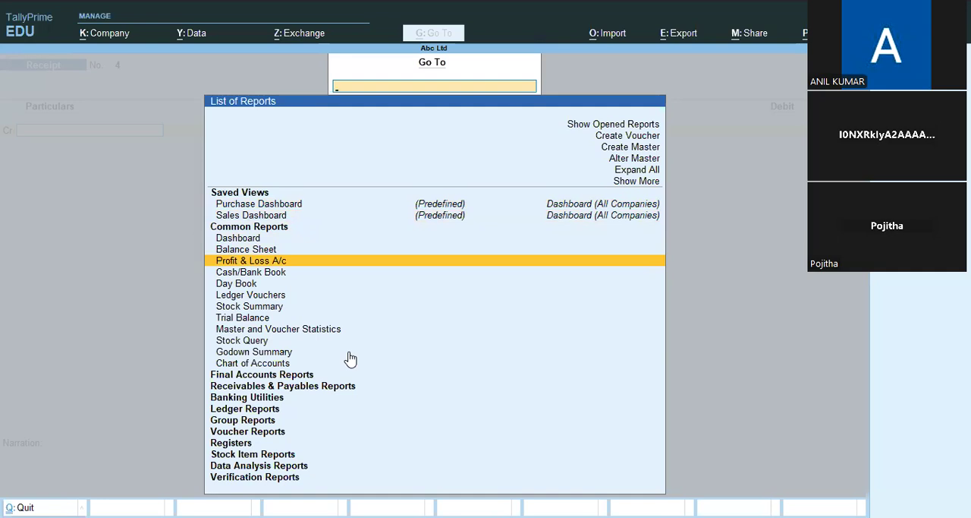
{"action": "key", "text": "Return"}
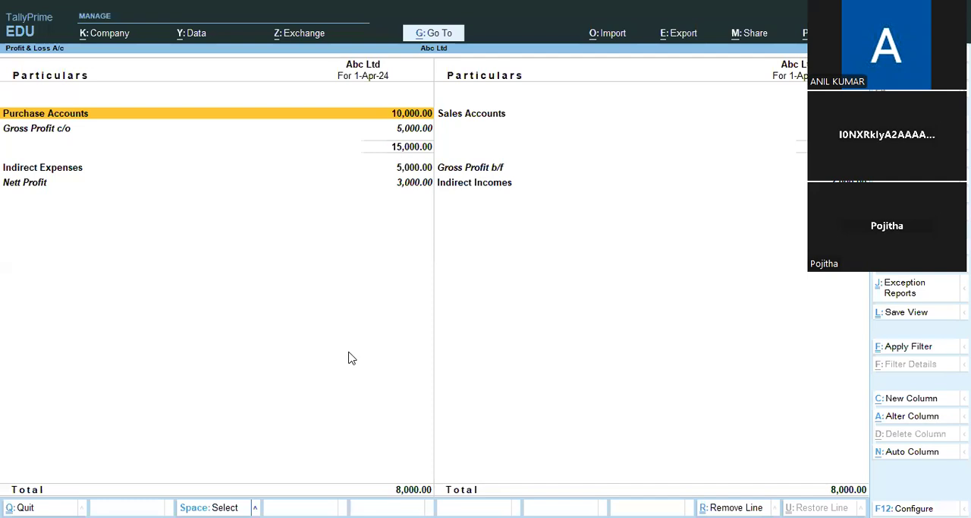
{"action": "key", "text": "alt+F5"}
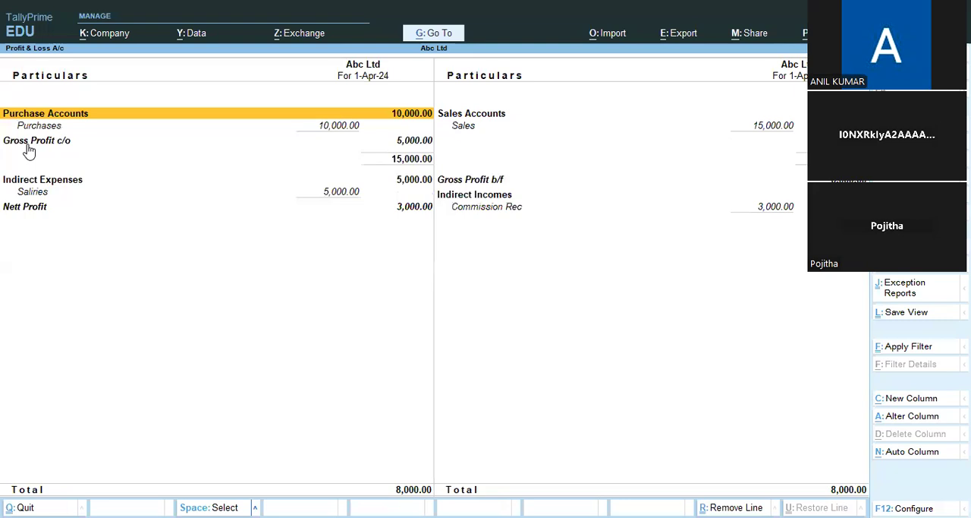
Step: Examine the gross profit, indirect expenses, commission income and nett profit lines of the Profit & Loss A/c
{"action": "left_click", "coordinate": [493, 182]}
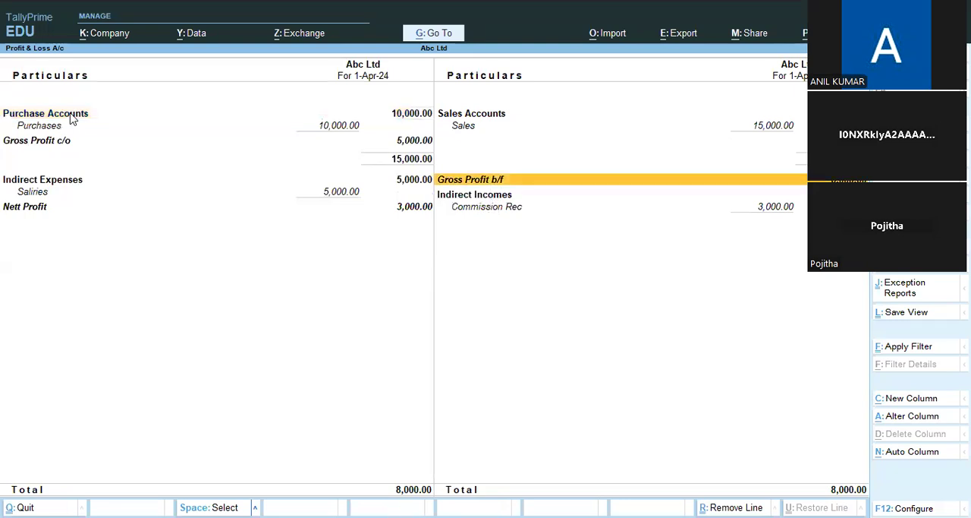
{"action": "left_click", "coordinate": [417, 140]}
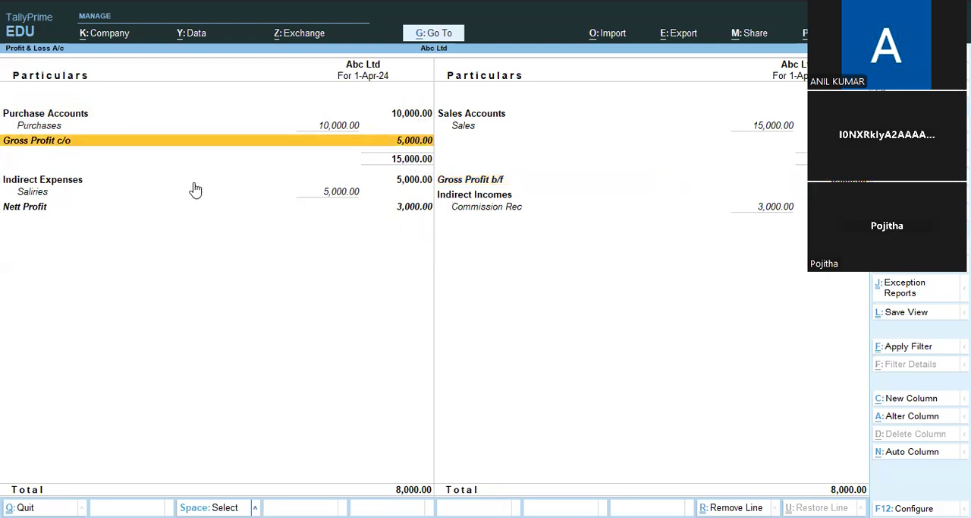
{"action": "left_click", "coordinate": [406, 185]}
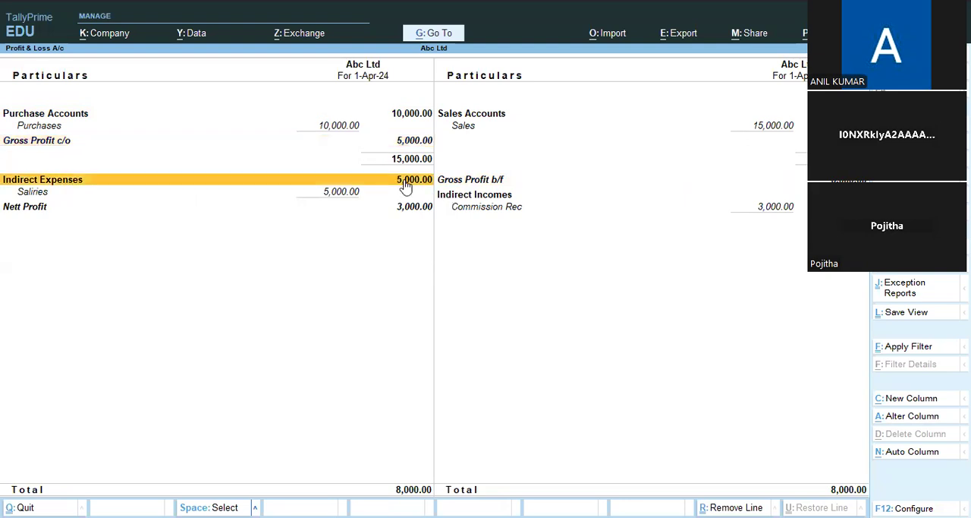
{"action": "left_click", "coordinate": [763, 229]}
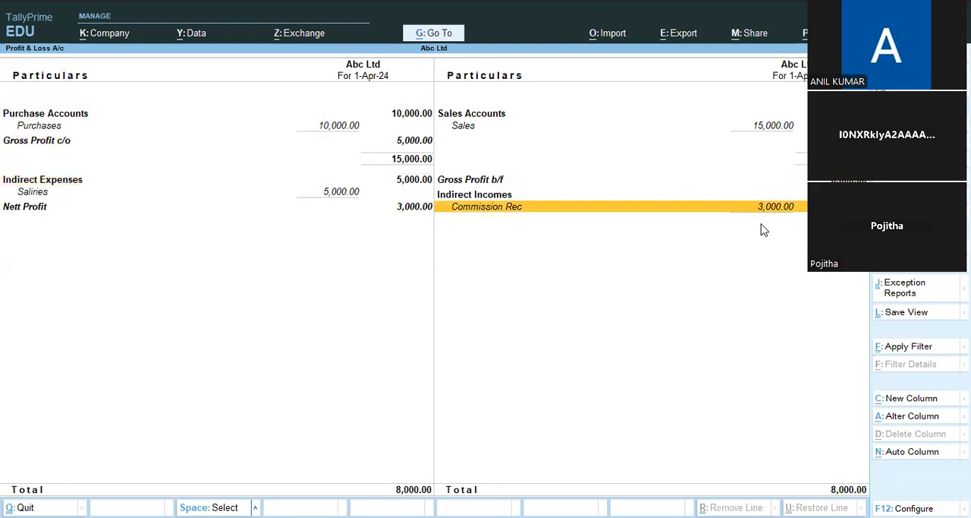
{"action": "left_click", "coordinate": [417, 211]}
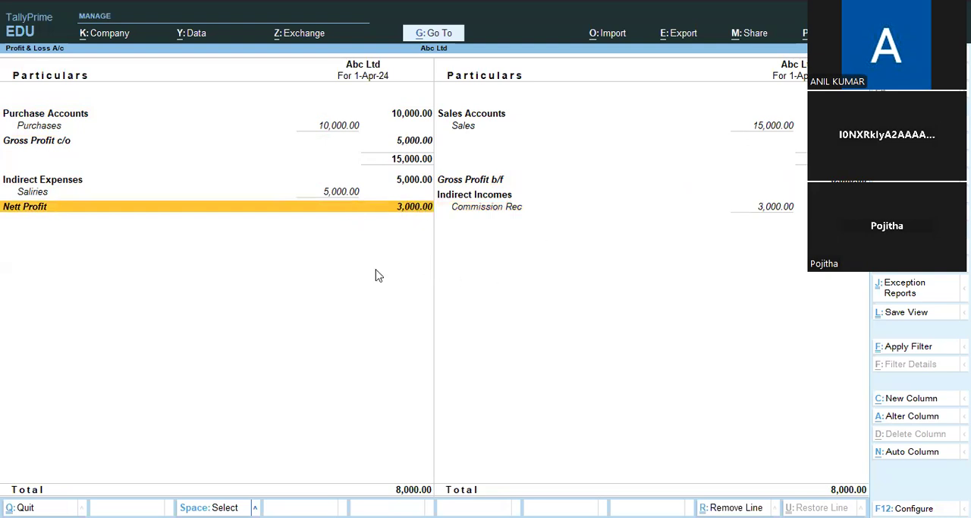
{"action": "key", "text": "Up"}
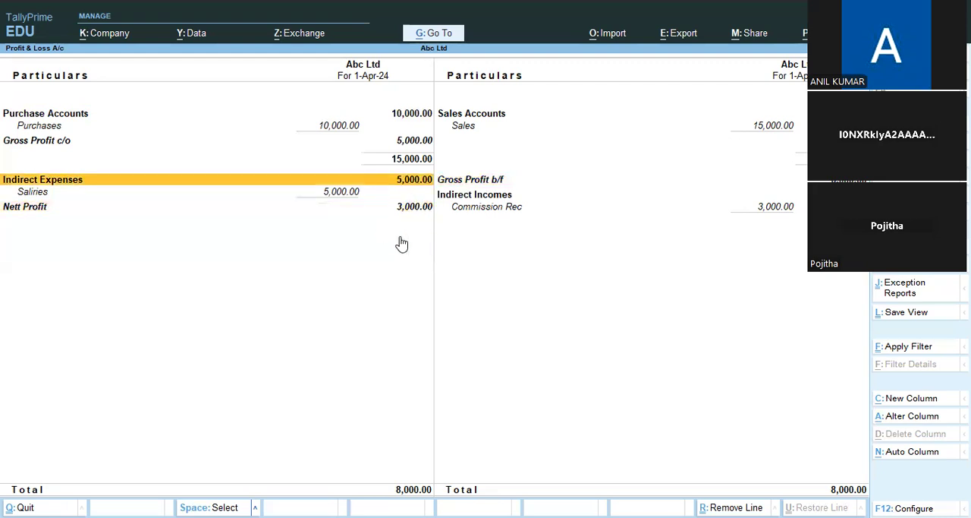
{"action": "left_click", "coordinate": [422, 145]}
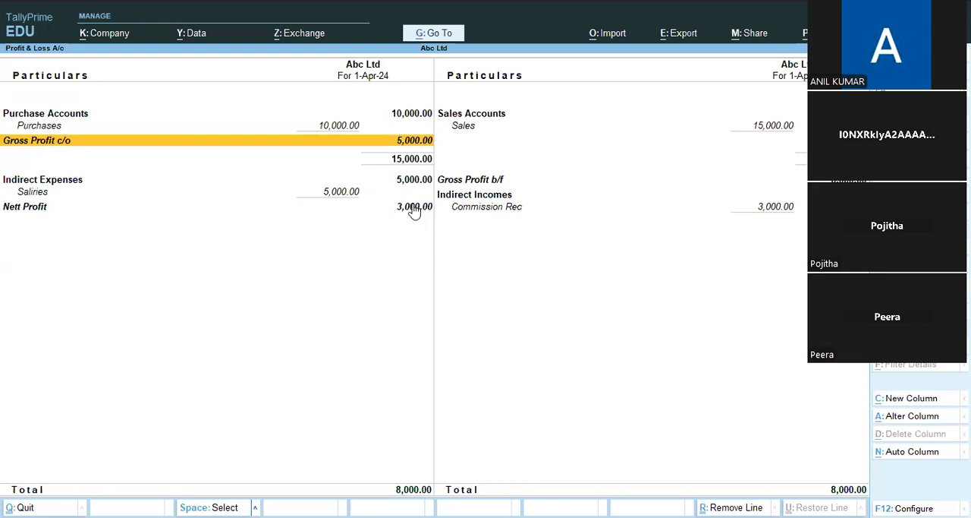
Step: Open the Balance Sheet report and expand it to the detailed view with individual ledgers
{"action": "left_click", "coordinate": [429, 34]}
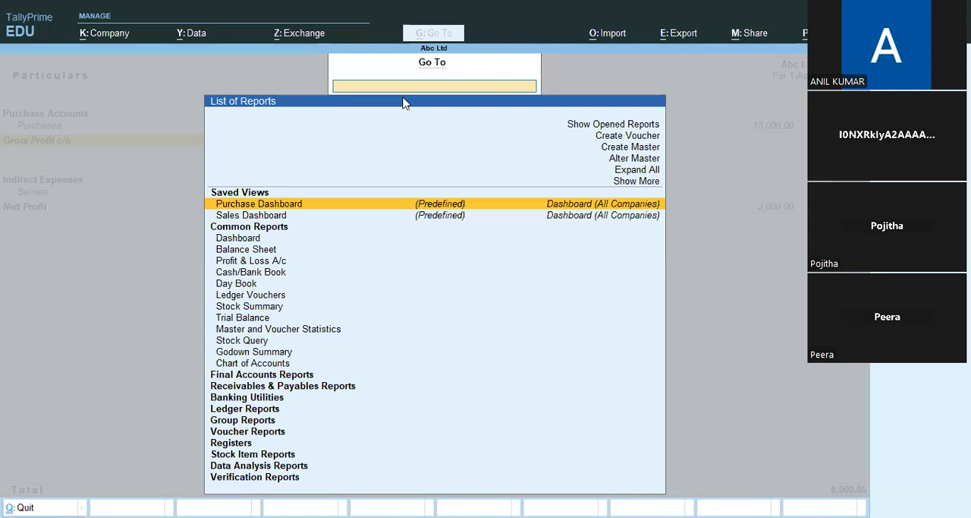
{"action": "key", "text": "Down"}
{"action": "key", "text": "Down"}
{"action": "key", "text": "Down"}
{"action": "key", "text": "Down"}
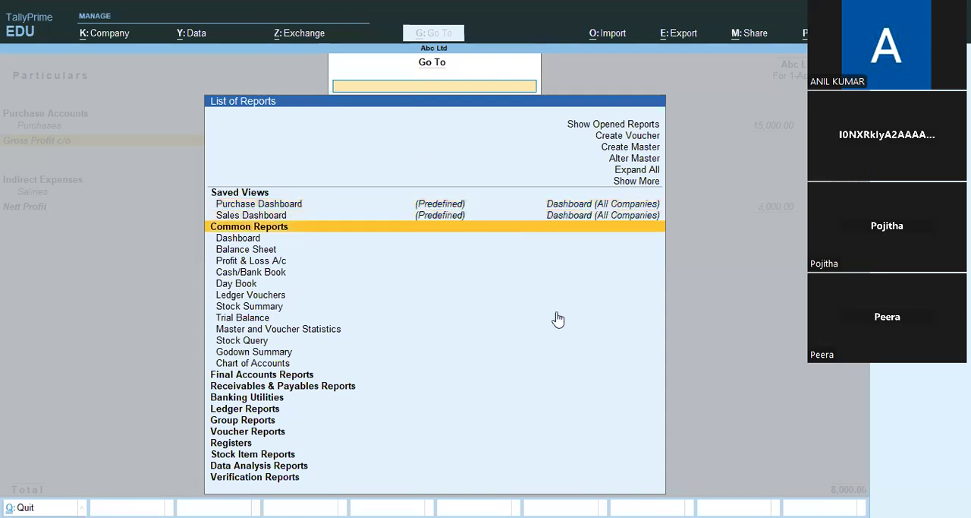
{"action": "key", "text": "Return"}
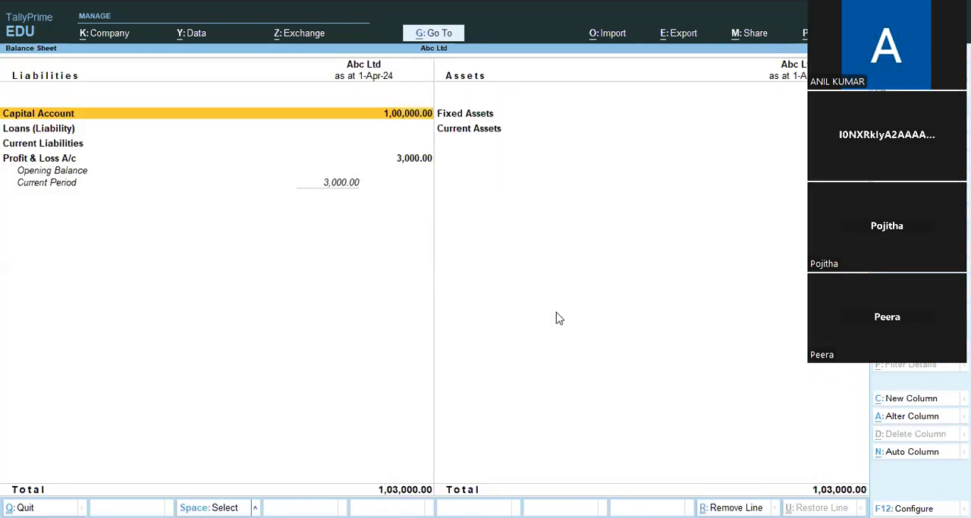
{"action": "key", "text": "ctrl"}
{"action": "key", "text": "alt+F5"}
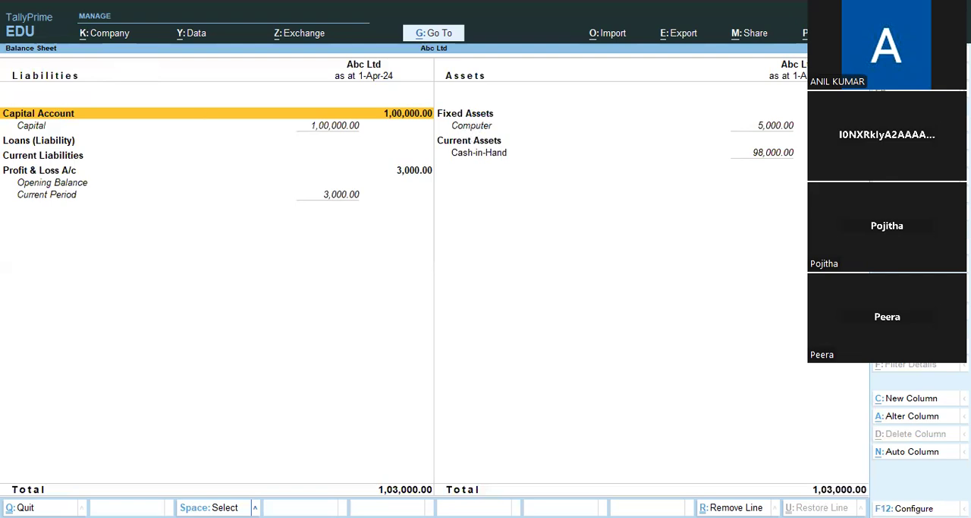
Step: Check the Cash-in-Hand line under Current Assets, and close the reports to return to the Receipt voucher
{"action": "left_click", "coordinate": [776, 154]}
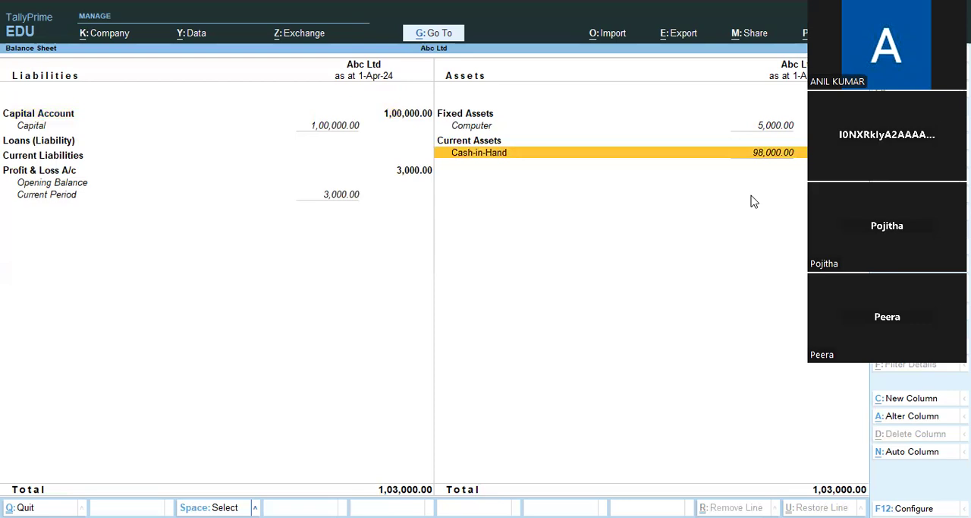
{"action": "key", "text": "Escape"}
{"action": "key", "text": "Escape"}
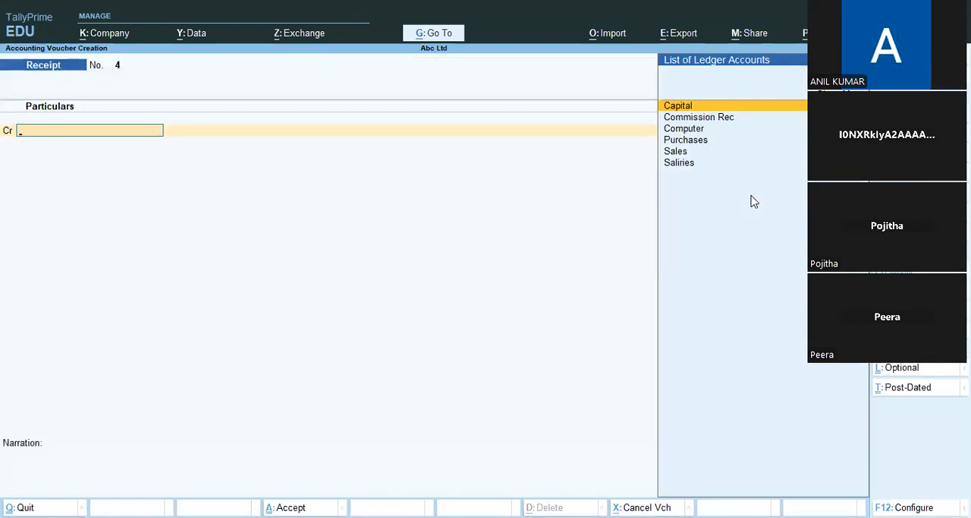